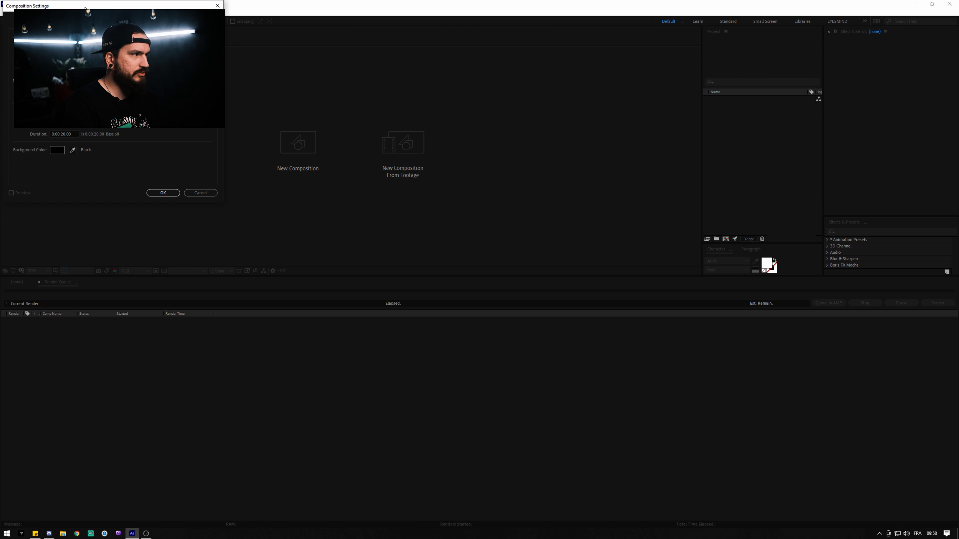
- Create the new composition with a width of 1920 px and a height of 1080 px
{"action": "left_click", "coordinate": [346, 174]}
{"action": "type", "text": "19201"}
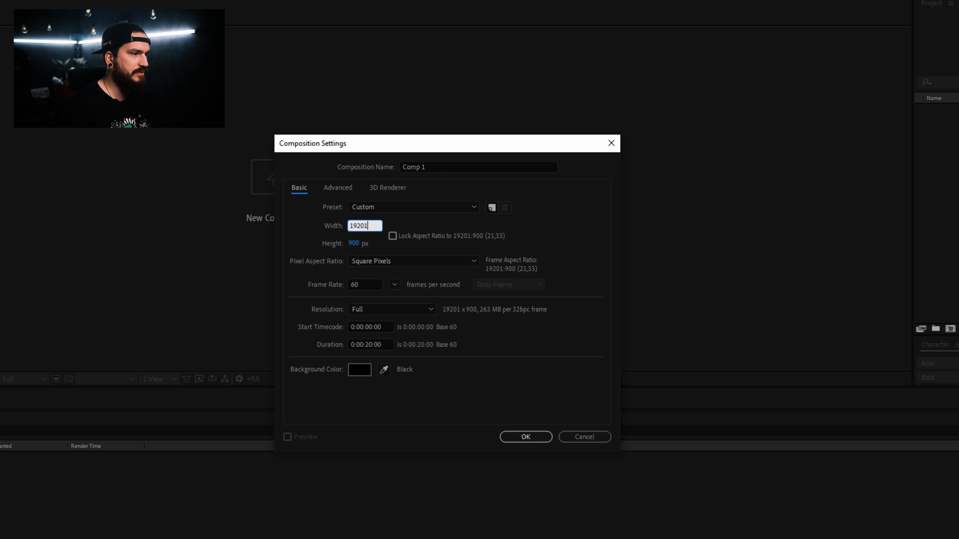
{"action": "key", "text": "BackSpace"}
{"action": "key", "text": "Tab"}
{"action": "type", "text": "1080"}
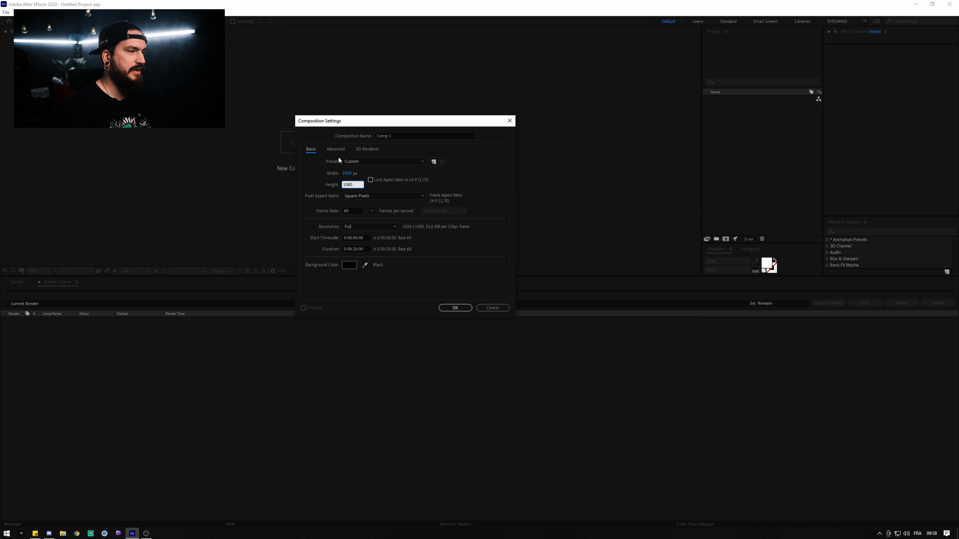
{"action": "left_click", "coordinate": [455, 308]}
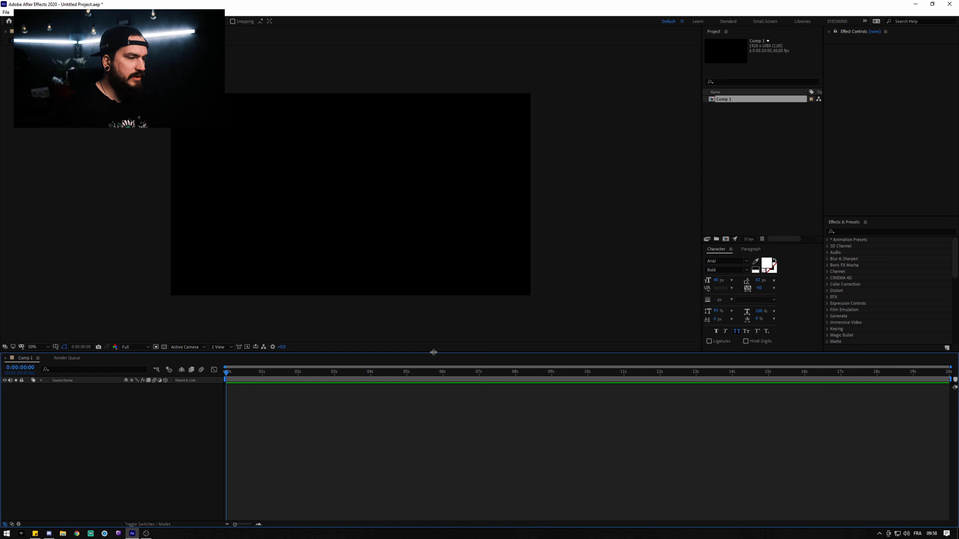
- Enlarge the composition preview area and add a full-frame bright green solid to the composition
{"action": "left_click_drag", "start_coordinate": [433, 353], "coordinate": [440, 388]}
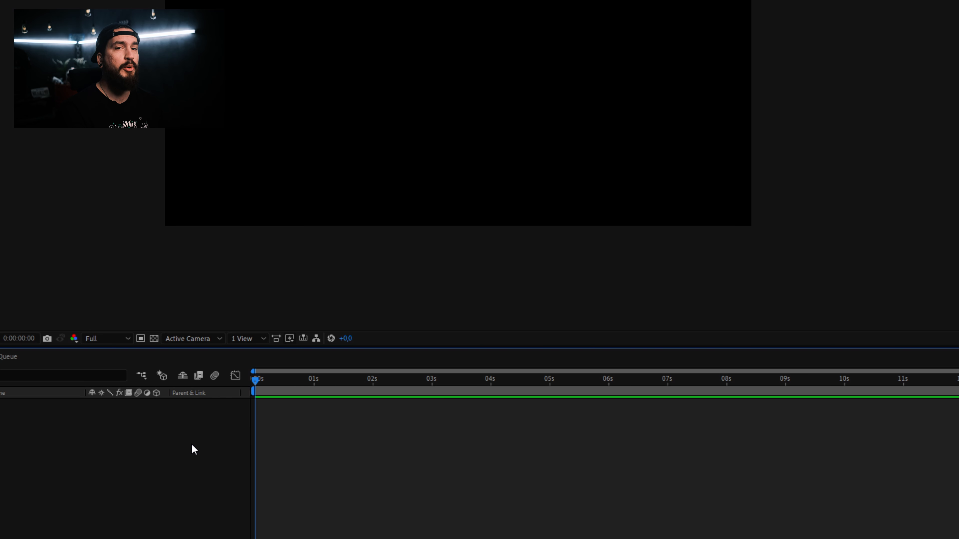
{"action": "right_click", "coordinate": [187, 446]}
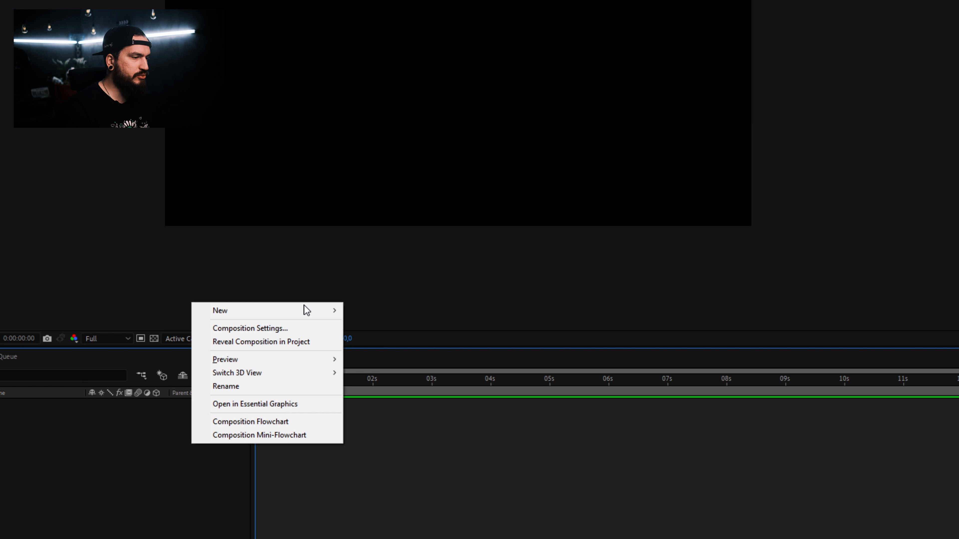
{"action": "mouse_move", "coordinate": [308, 312]}
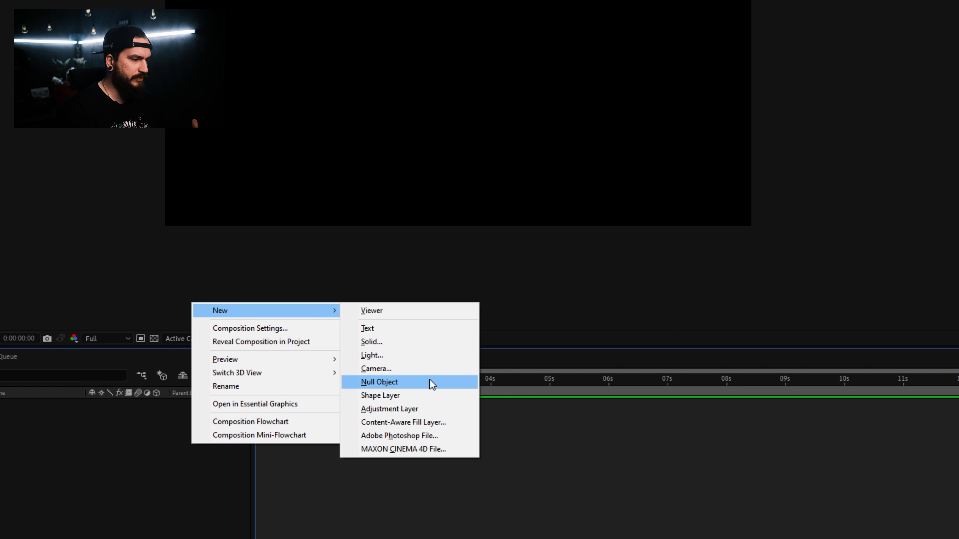
{"action": "left_click", "coordinate": [435, 342]}
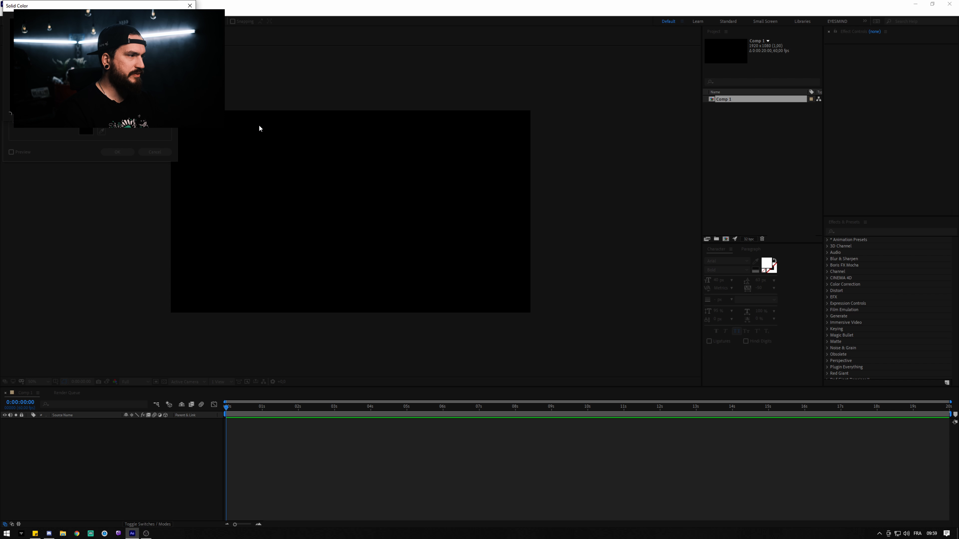
{"action": "key", "text": "Tab"}
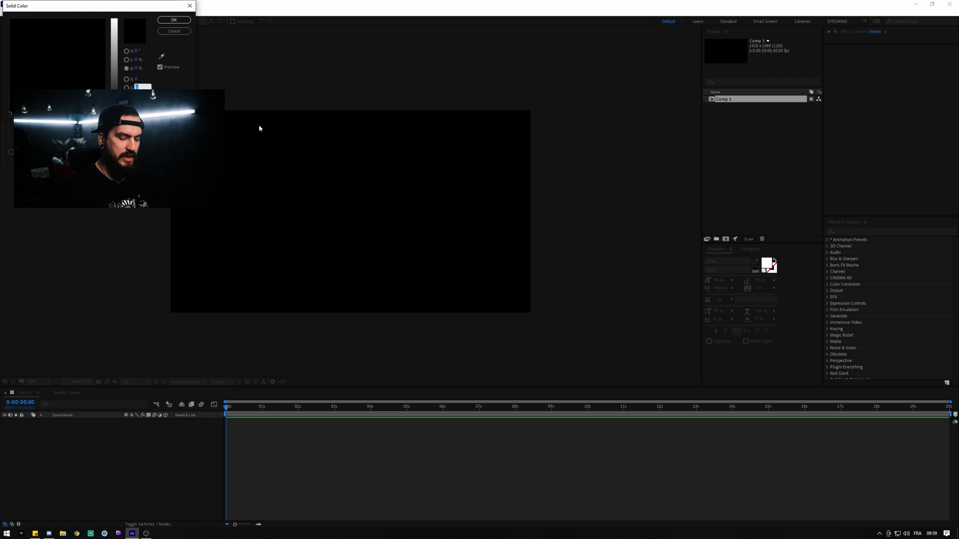
{"action": "type", "text": "1"}
{"action": "left_click", "coordinate": [164, 19]}
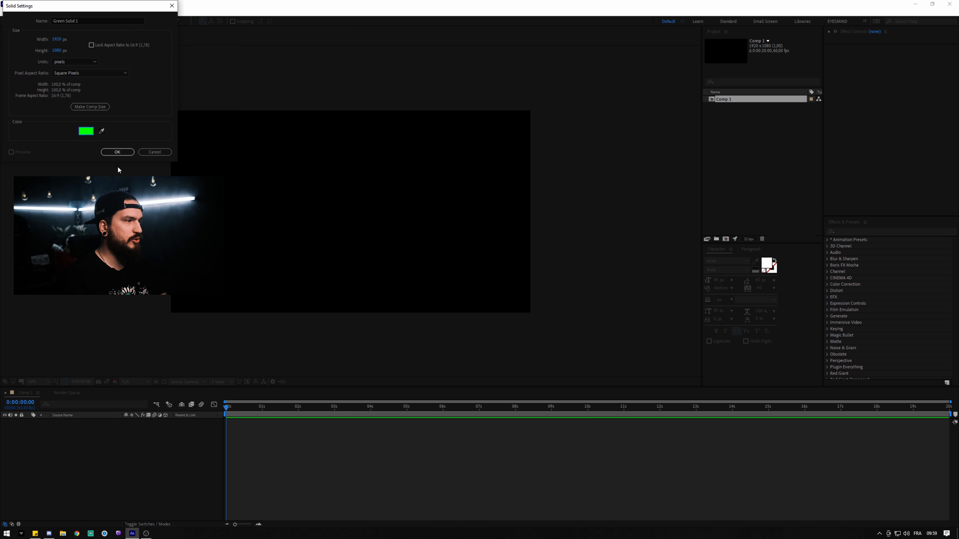
{"action": "left_click", "coordinate": [119, 151]}
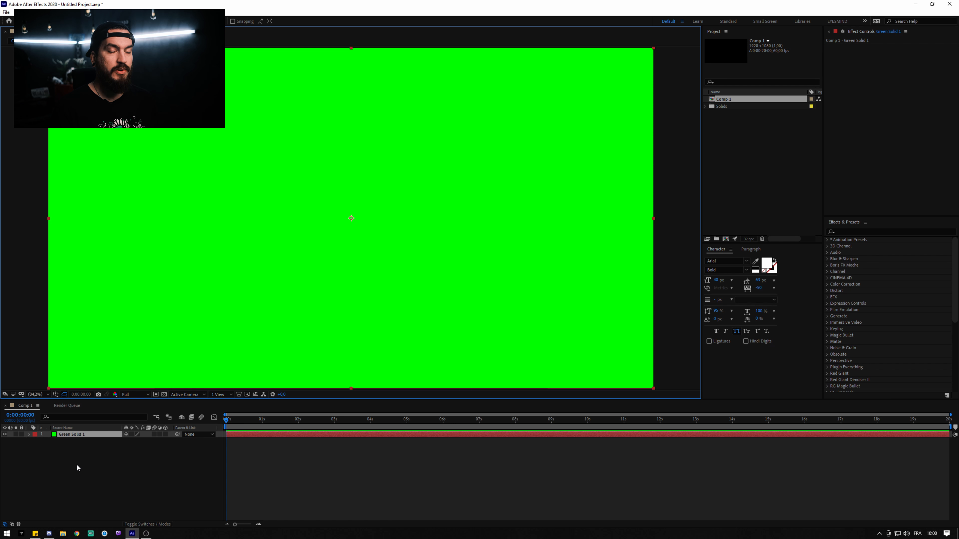
- Add a full-frame black solid (000000) above the green solid
{"action": "left_click", "coordinate": [77, 465]}
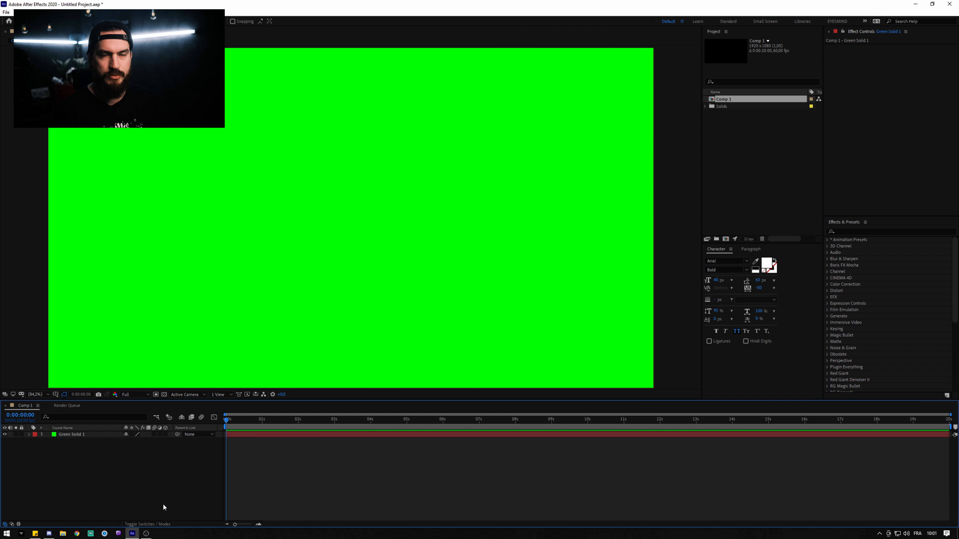
{"action": "key", "text": "ctrl+y"}
{"action": "left_click", "coordinate": [87, 131]}
{"action": "left_click_drag", "start_coordinate": [22, 34], "coordinate": [1, 192]}
{"action": "left_click_drag", "start_coordinate": [116, 103], "coordinate": [116, 121]}
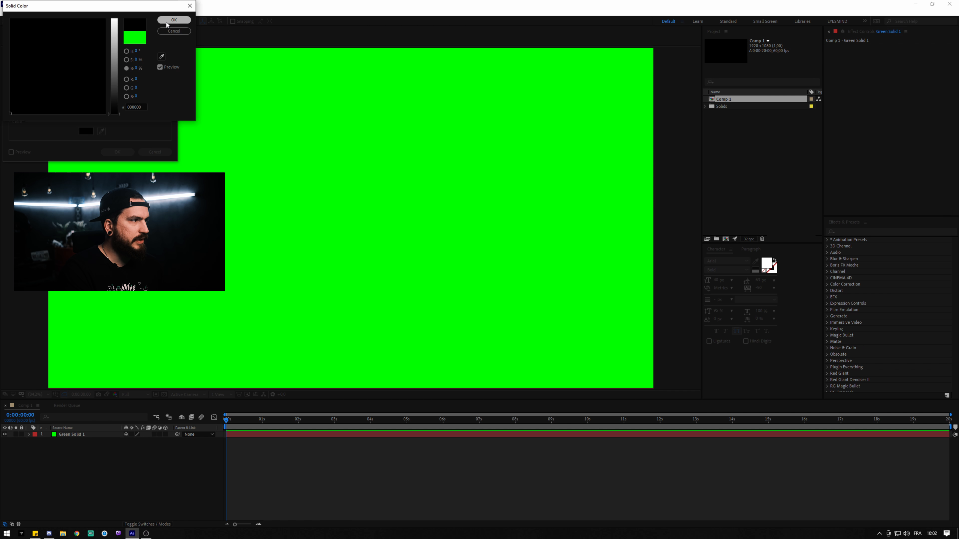
{"action": "left_click", "coordinate": [166, 24]}
{"action": "key", "text": "Return"}
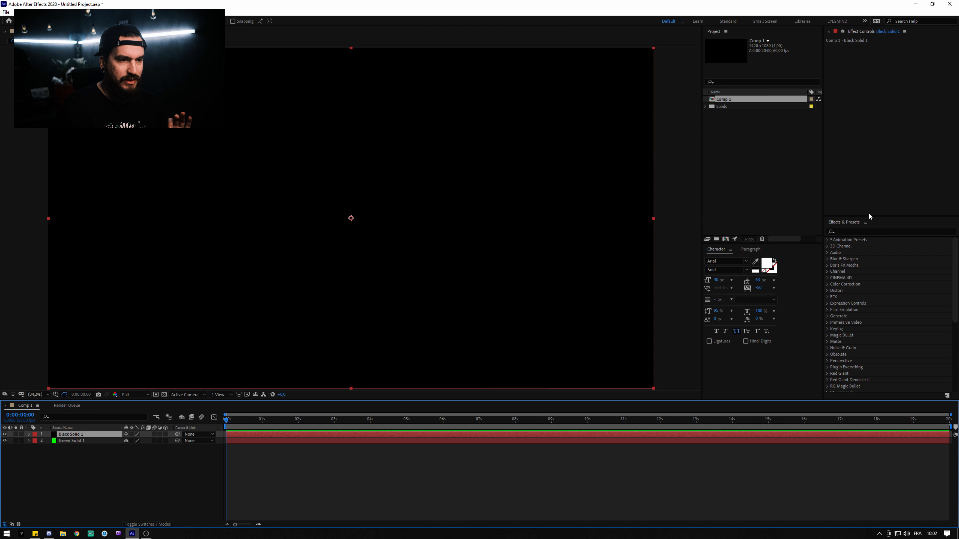
- Find the Saber effect and apply it to the black solid
{"action": "left_click", "coordinate": [861, 232]}
{"action": "type", "text": "saber"}
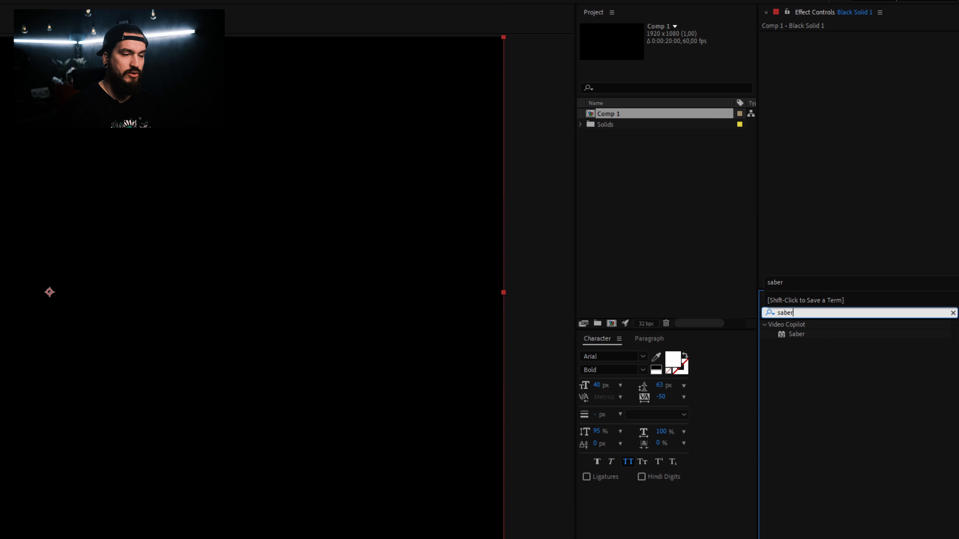
{"action": "double_click", "coordinate": [799, 335]}
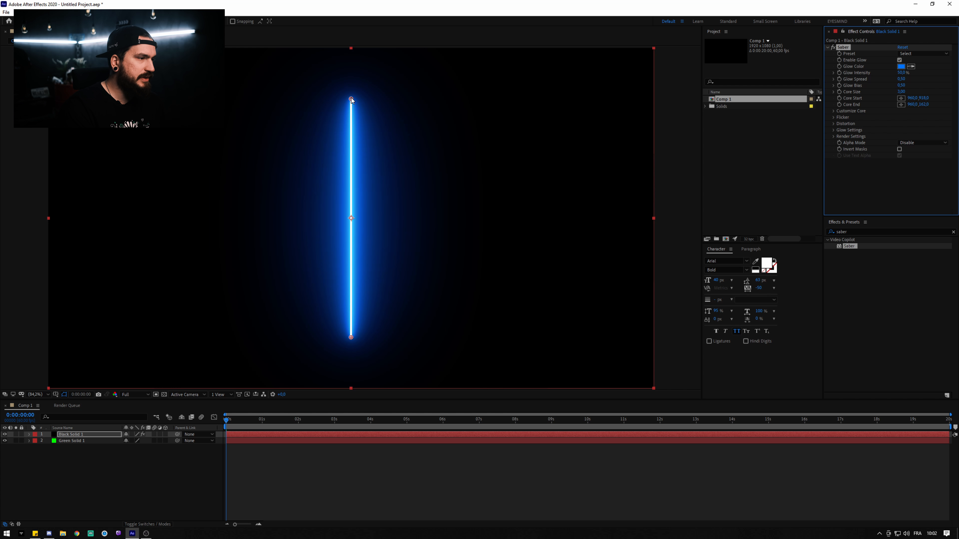
- Lay the Saber core horizontally across the bottom of the frame with both ends at Y 1030, using a light-blue glow with reduced Glow Bias
{"action": "left_click_drag", "start_coordinate": [351, 99], "coordinate": [39, 378]}
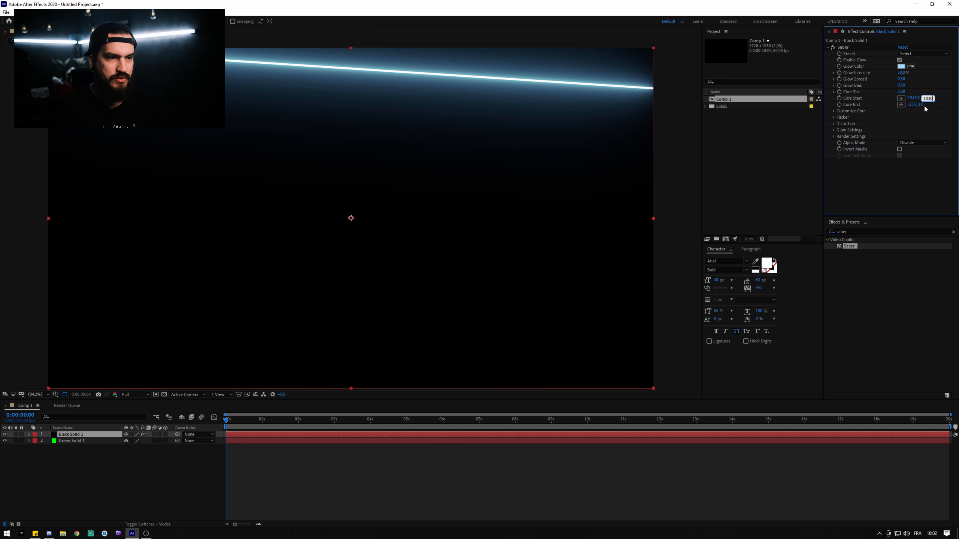
{"action": "left_click", "coordinate": [922, 105]}
{"action": "left_click", "coordinate": [922, 105]}
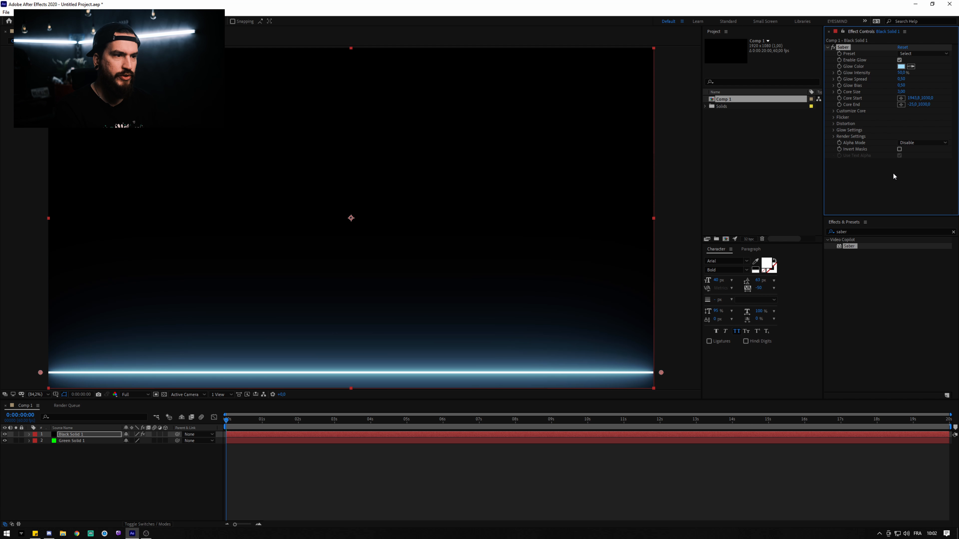
{"action": "left_click_drag", "start_coordinate": [901, 85], "coordinate": [796, 313]}
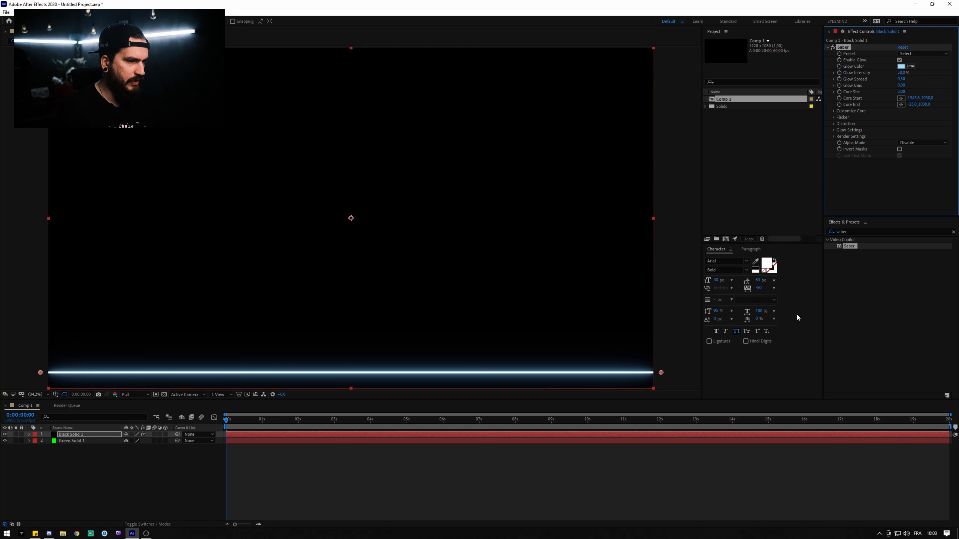
- Add a full-frame gray solid and place it between the Saber layer and the green solid
{"action": "right_click", "coordinate": [81, 393]}
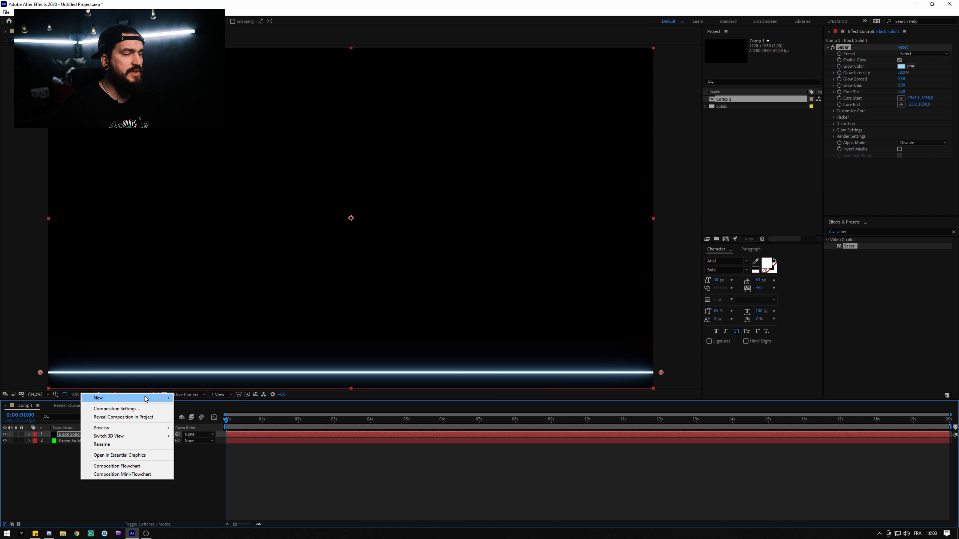
{"action": "mouse_move", "coordinate": [146, 399]}
{"action": "left_click", "coordinate": [189, 415]}
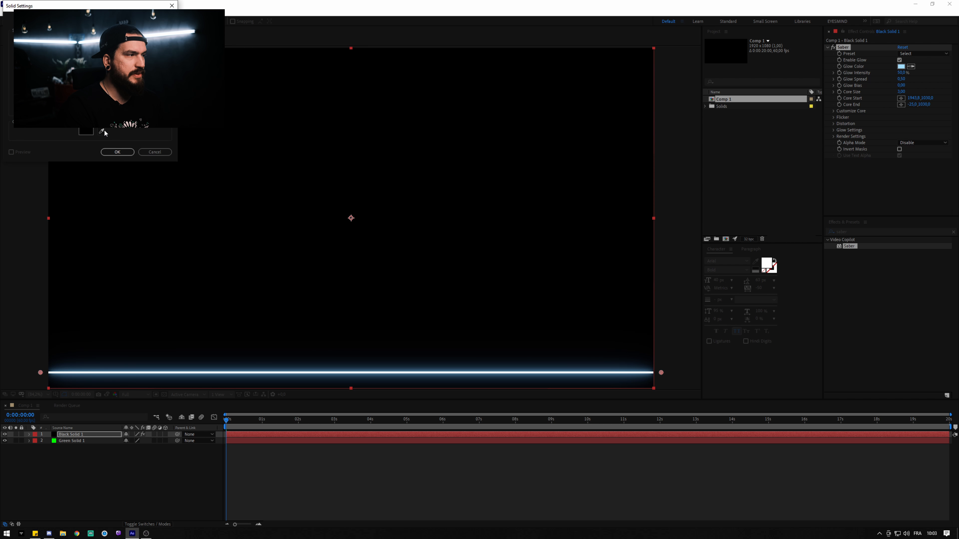
{"action": "left_click", "coordinate": [91, 133]}
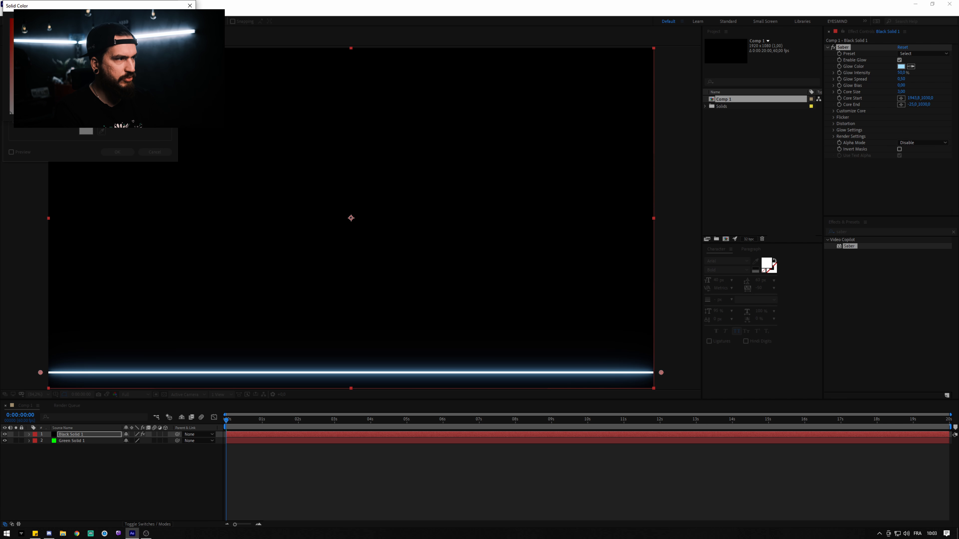
{"action": "key", "text": "Return"}
{"action": "key", "text": "Return"}
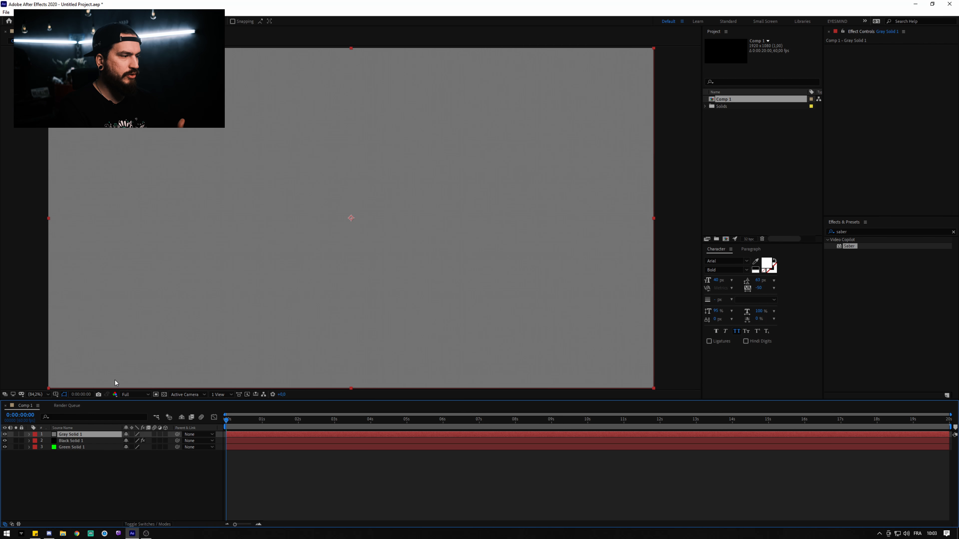
{"action": "left_click_drag", "start_coordinate": [86, 435], "coordinate": [86, 443]}
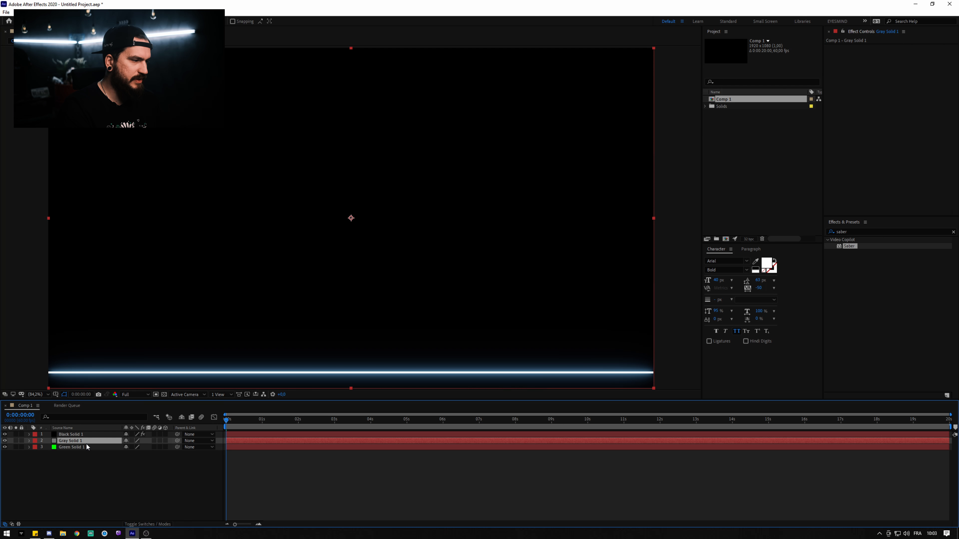
- In the Saber effect's render settings, turn Motion Blur off and set Composite Settings to Transparent
{"action": "left_click", "coordinate": [86, 435]}
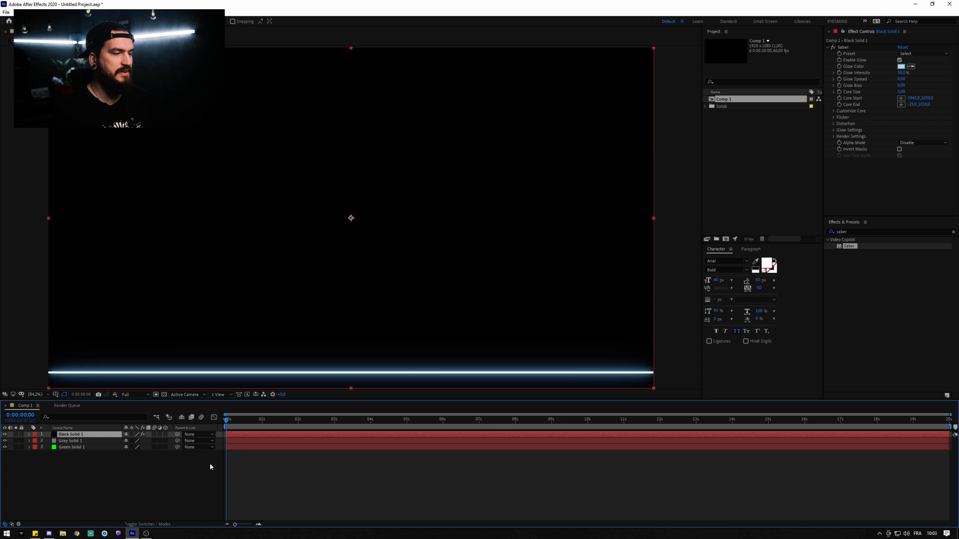
{"action": "left_click", "coordinate": [920, 141]}
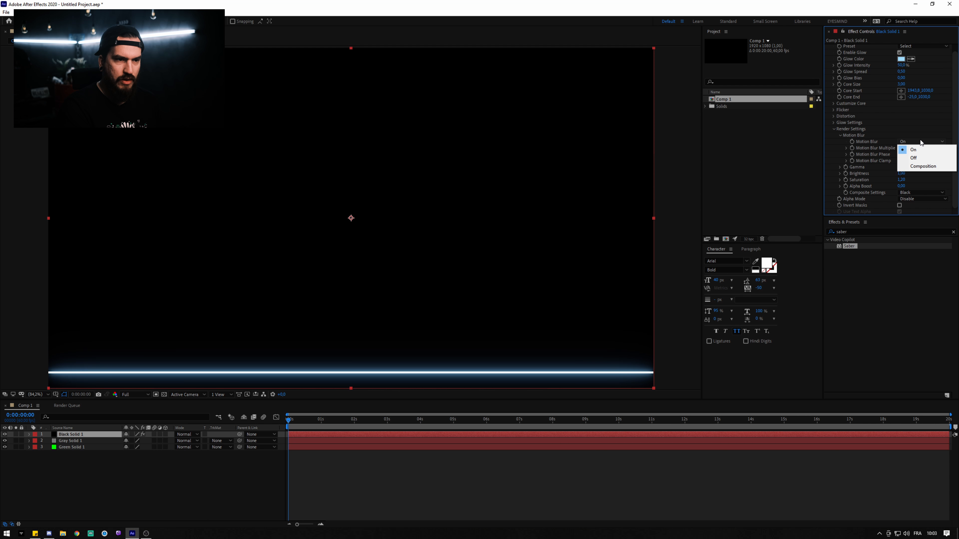
{"action": "left_click", "coordinate": [923, 159]}
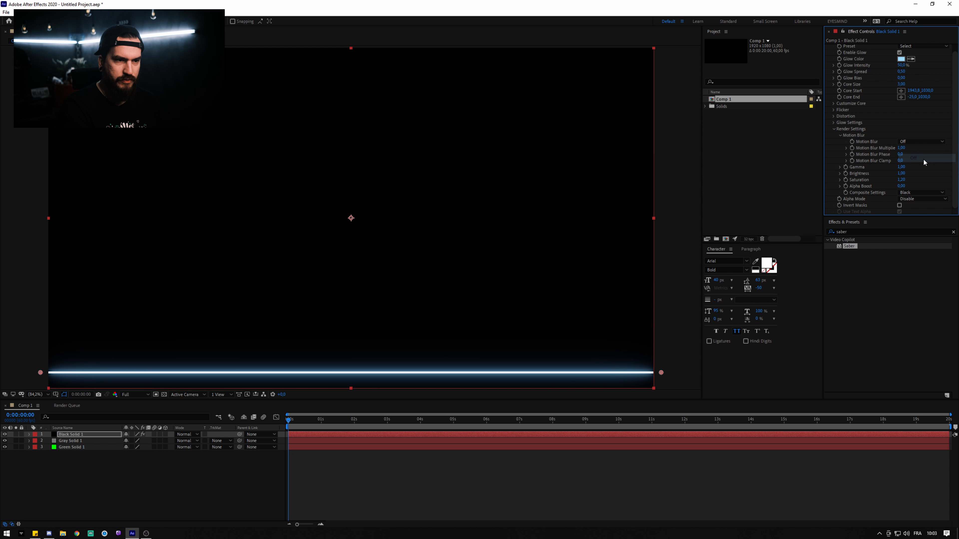
{"action": "left_click", "coordinate": [925, 193]}
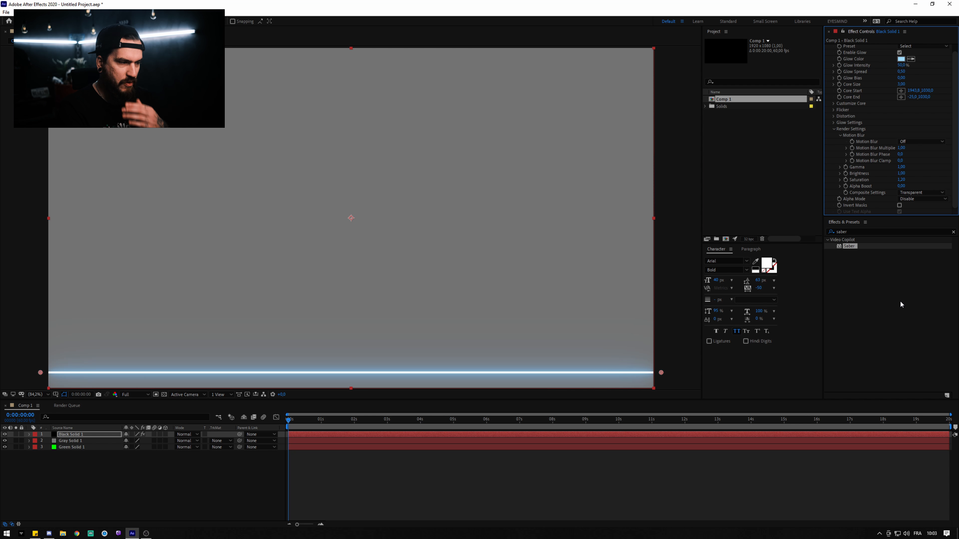
- Add a second black solid at full composition size above the Saber layer
{"action": "right_click", "coordinate": [82, 481]}
{"action": "mouse_move", "coordinate": [145, 400]}
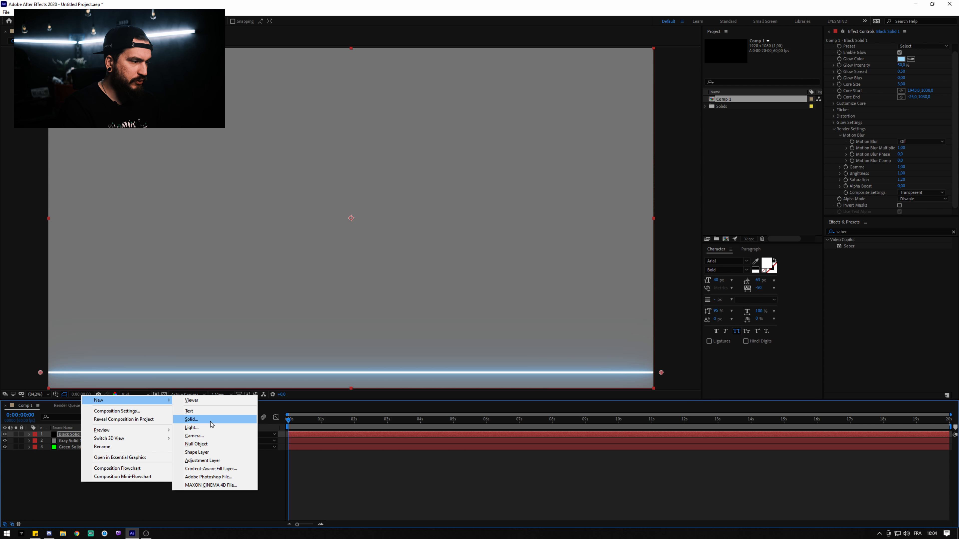
{"action": "left_click", "coordinate": [212, 425]}
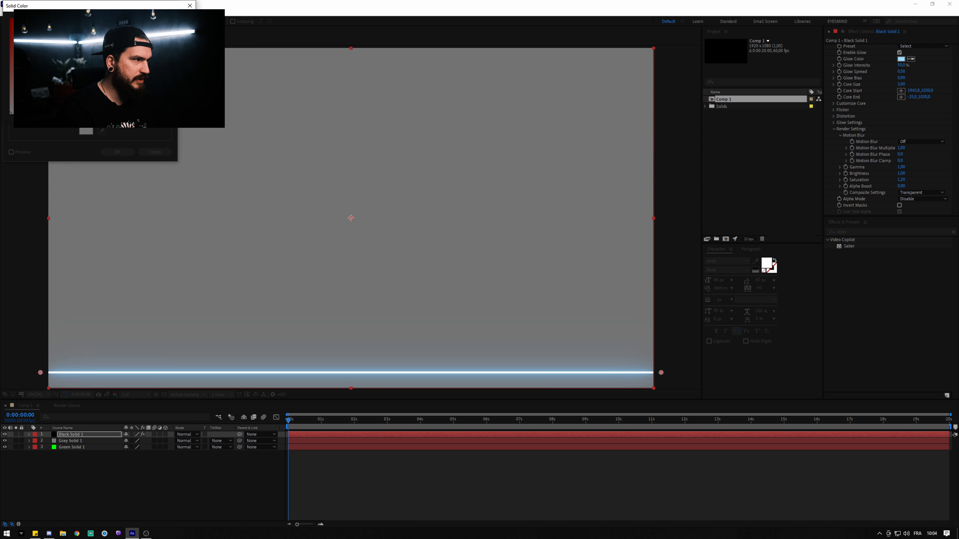
{"action": "key", "text": "Return"}
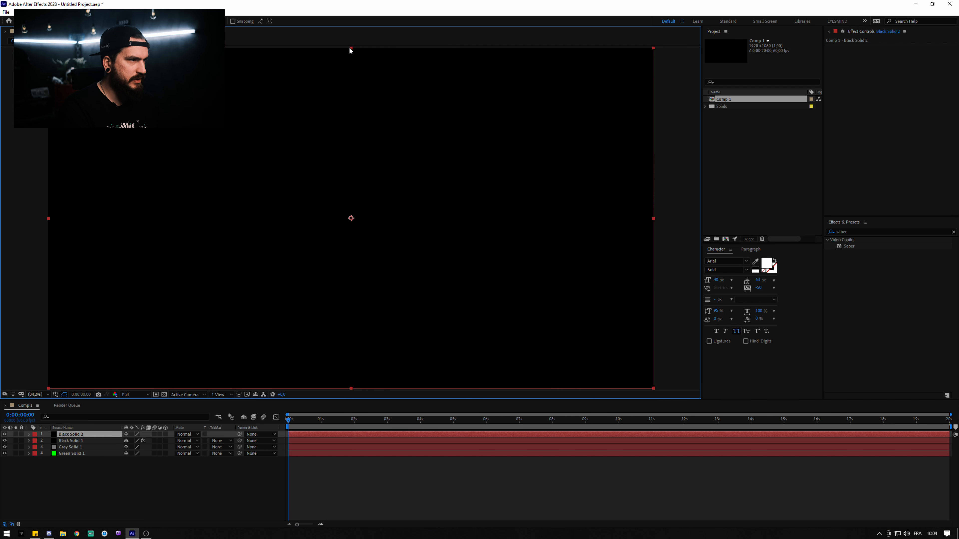
- Squash the second black solid into a thin strip, place it under the glowing line at the frame's bottom, and order it below the Saber layer
{"action": "left_click_drag", "start_coordinate": [349, 48], "coordinate": [351, 212]}
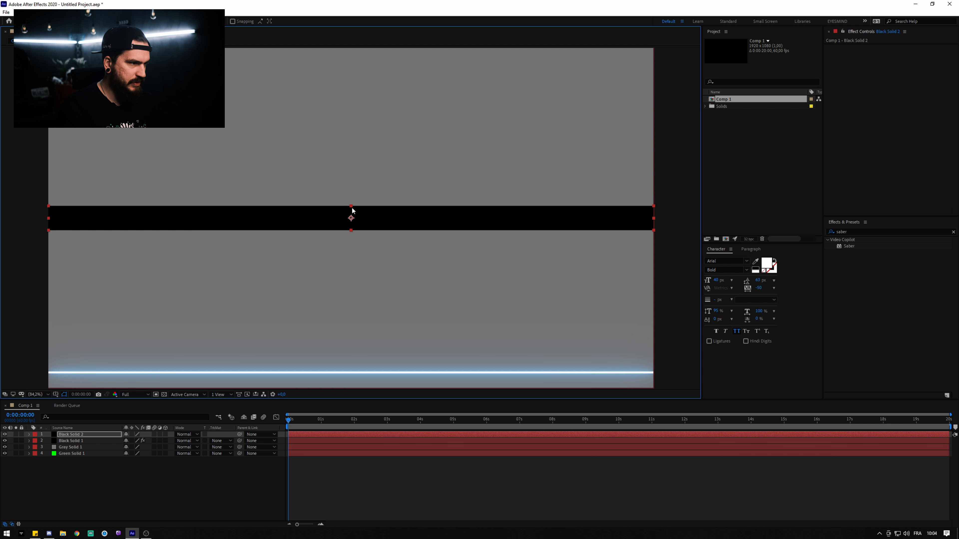
{"action": "left_click", "coordinate": [91, 436]}
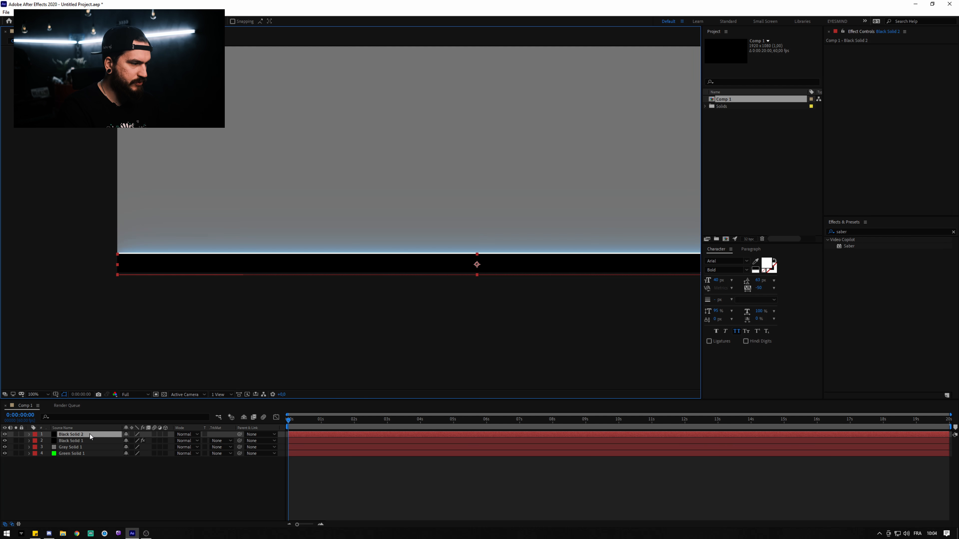
{"action": "left_click_drag", "start_coordinate": [91, 435], "coordinate": [77, 446]}
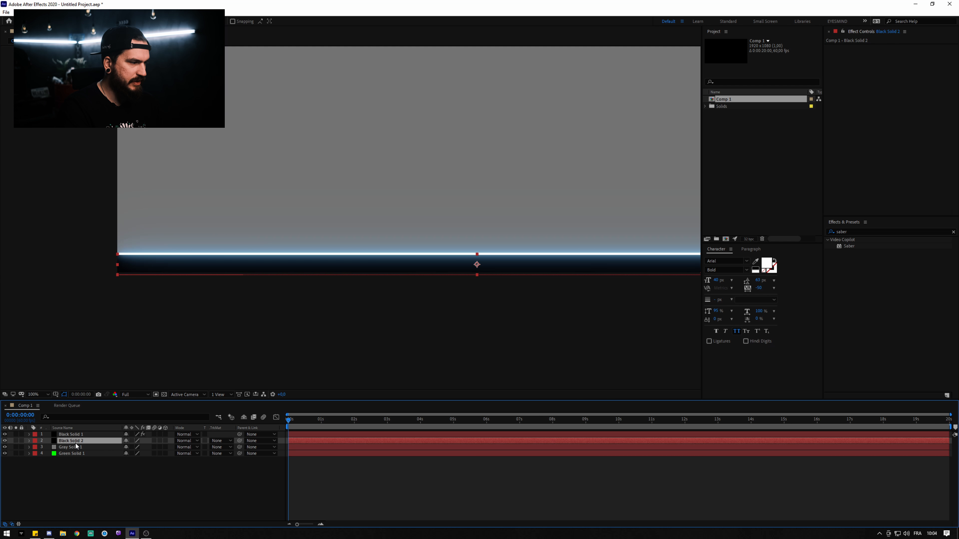
- Rename the black solid layer carrying the Saber effect as Saber
{"action": "left_click", "coordinate": [78, 434]}
{"action": "right_click", "coordinate": [77, 434]}
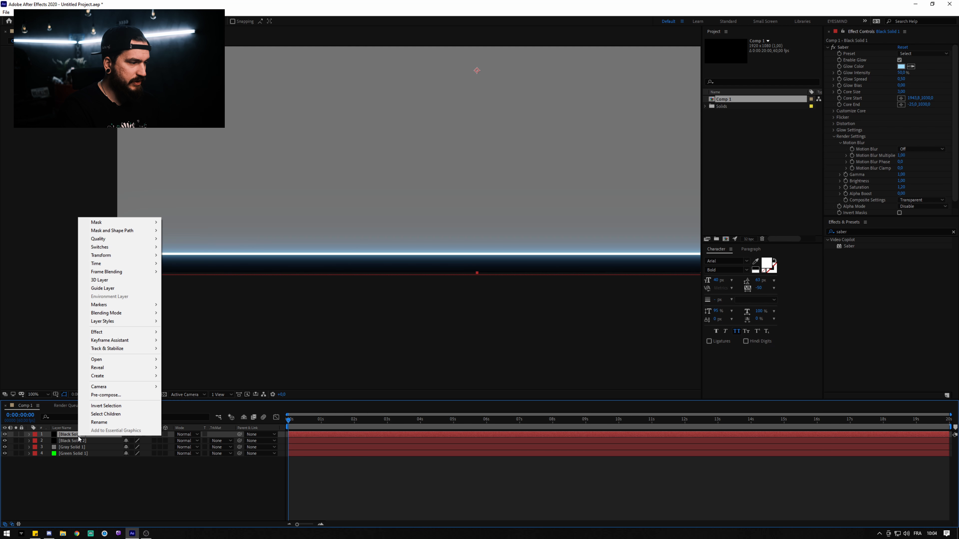
{"action": "left_click", "coordinate": [99, 422]}
{"action": "type", "text": "Saber"}
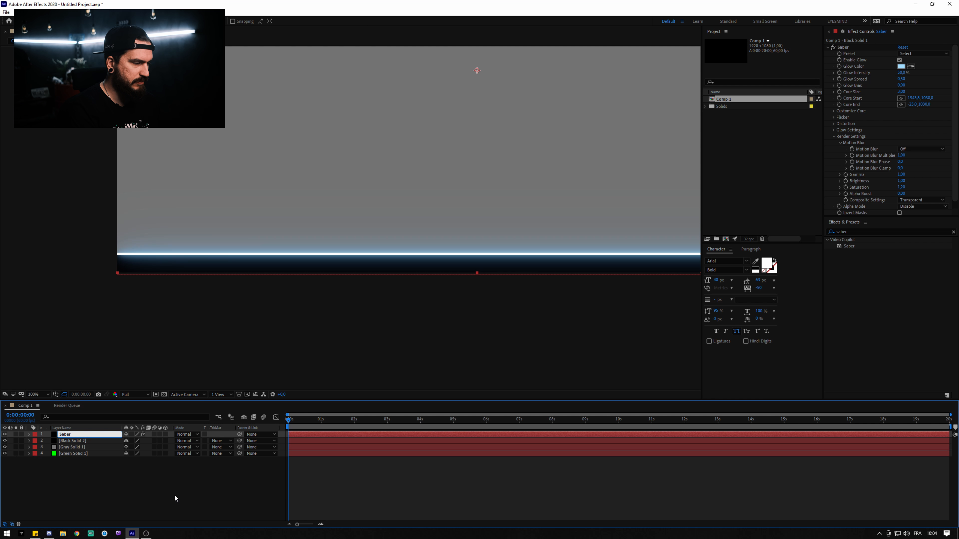
- Rename the thin black strip's layer, Black Solid 2, as Opacity
{"action": "key", "text": "Return"}
{"action": "right_click", "coordinate": [86, 441]}
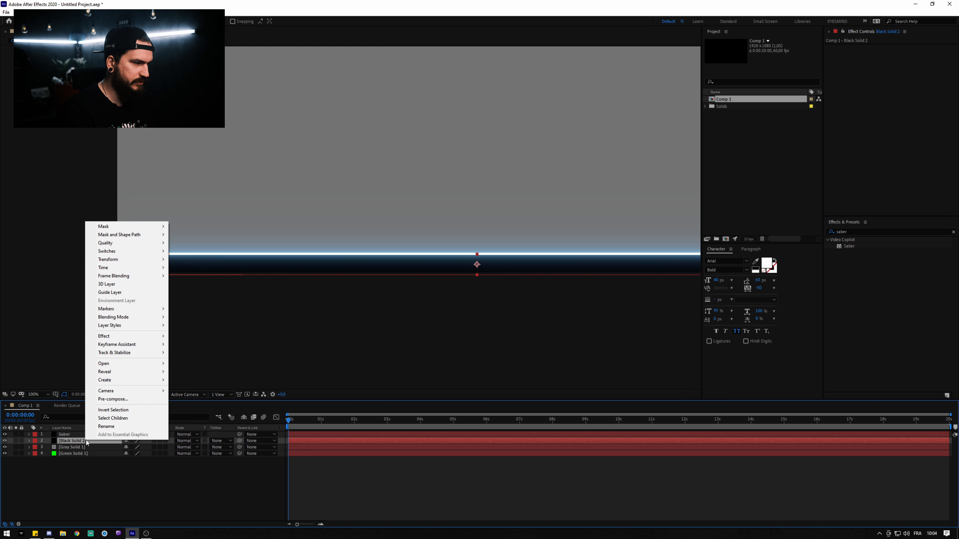
{"action": "left_click", "coordinate": [106, 427]}
{"action": "type", "text": "Opacity"}
{"action": "key", "text": "Return"}
- Set the Opacity layer's opacity to 75%
{"action": "key", "text": "s"}
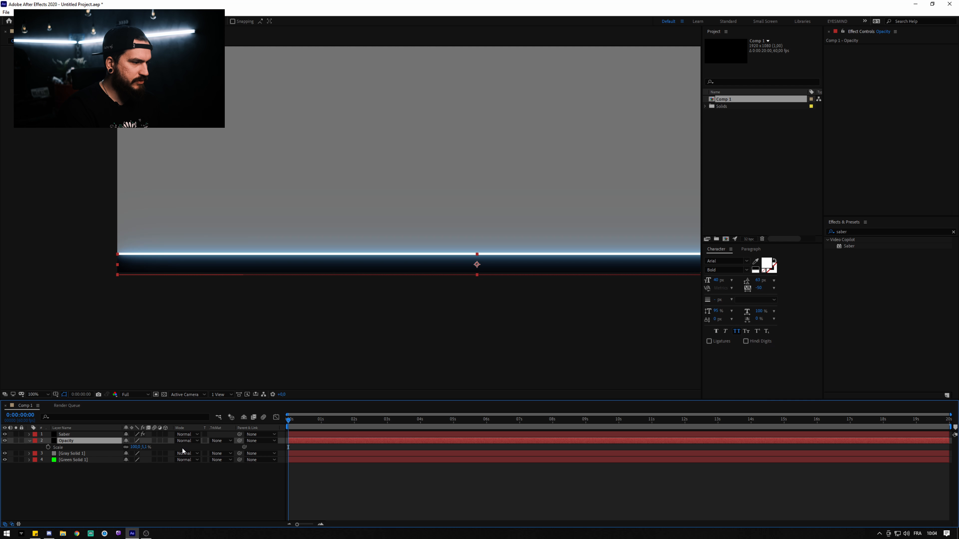
{"action": "key", "text": "t"}
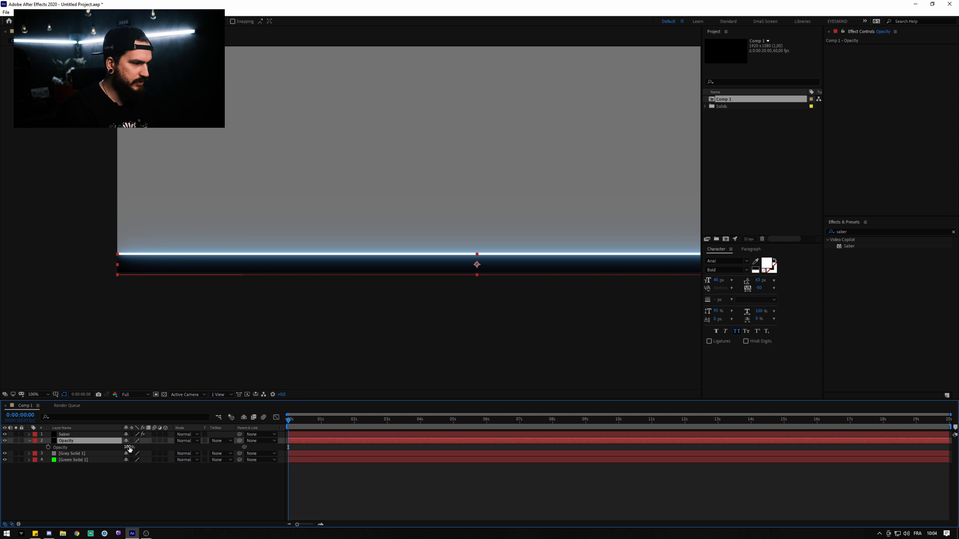
{"action": "left_click", "coordinate": [130, 447]}
{"action": "type", "text": "75"}
{"action": "key", "text": "Return"}
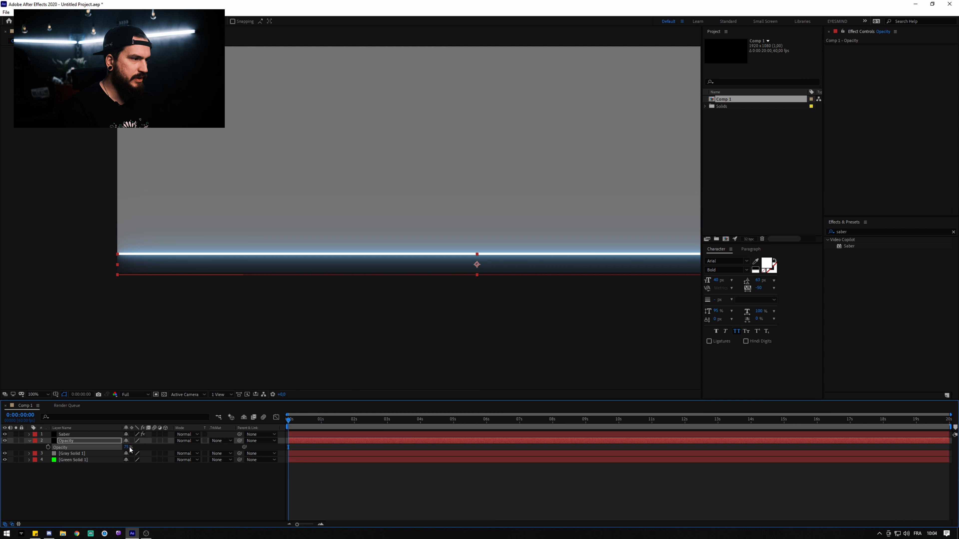
- Set the Saber effect's Flicker Intensity to 10% and play a preview of the glowing line
{"action": "left_click", "coordinate": [69, 242]}
{"action": "scroll", "coordinate": [311, 346], "scroll_direction": "down", "scroll_amount": 3}
{"action": "scroll", "coordinate": [312, 347], "scroll_direction": "up", "scroll_amount": 3}
{"action": "scroll", "coordinate": [312, 347], "scroll_direction": "down", "scroll_amount": 1}
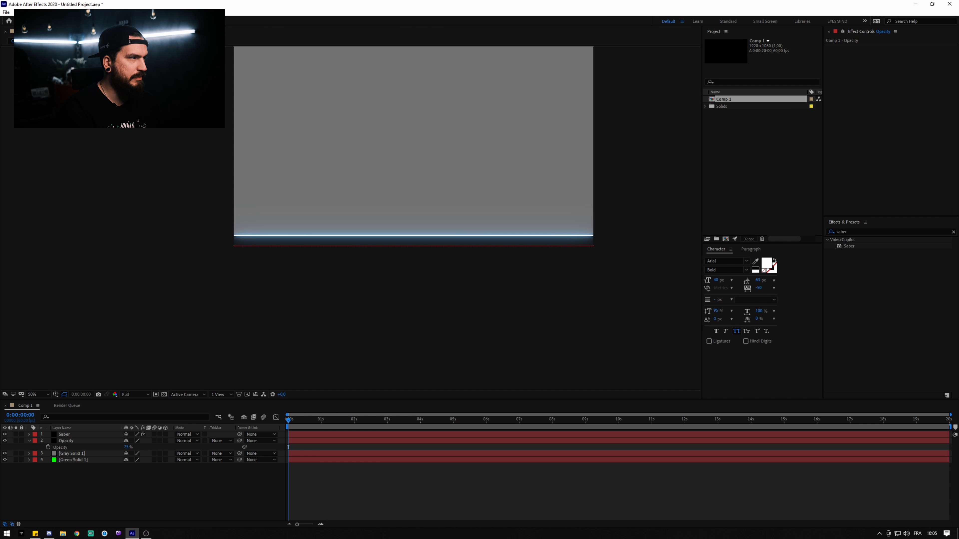
{"action": "key", "text": "shift+/"}
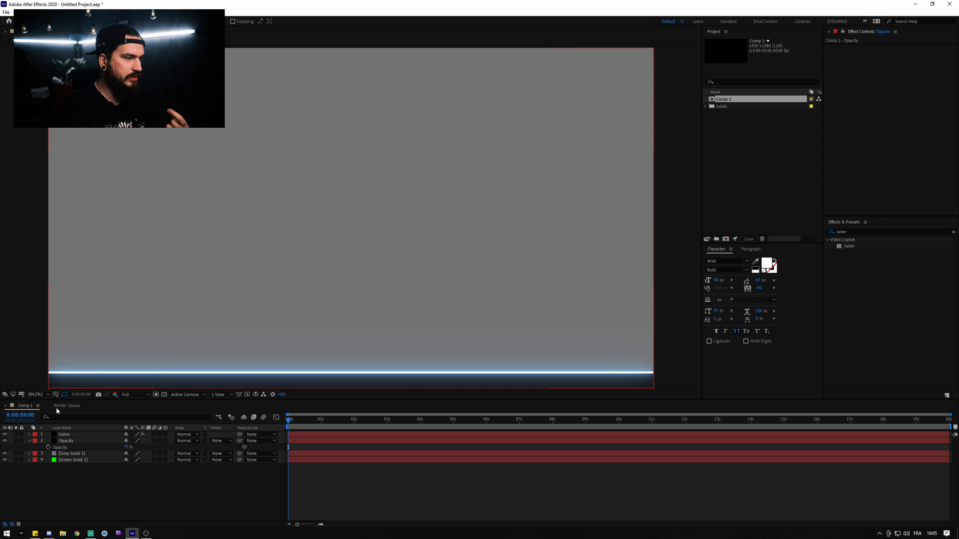
{"action": "left_click", "coordinate": [72, 434]}
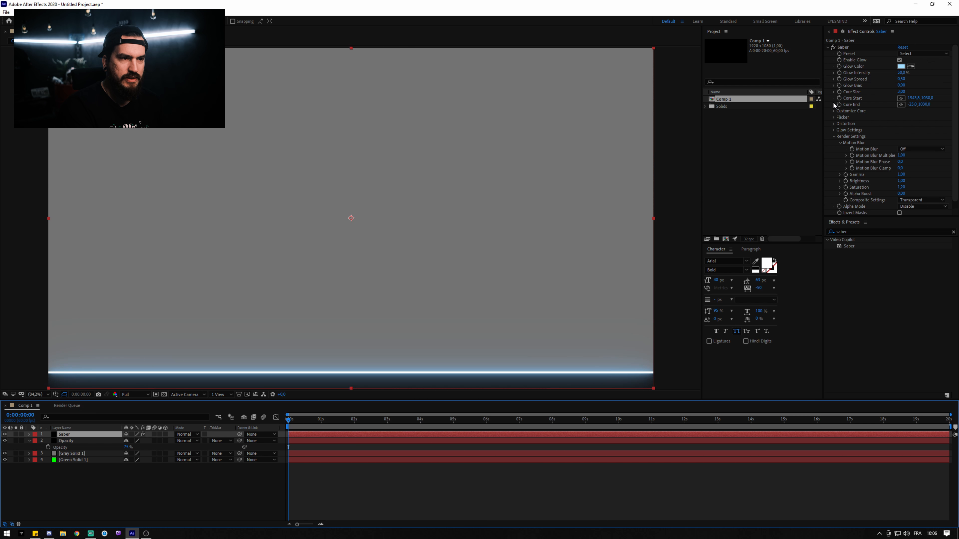
{"action": "left_click", "coordinate": [833, 136]}
{"action": "left_click", "coordinate": [835, 117]}
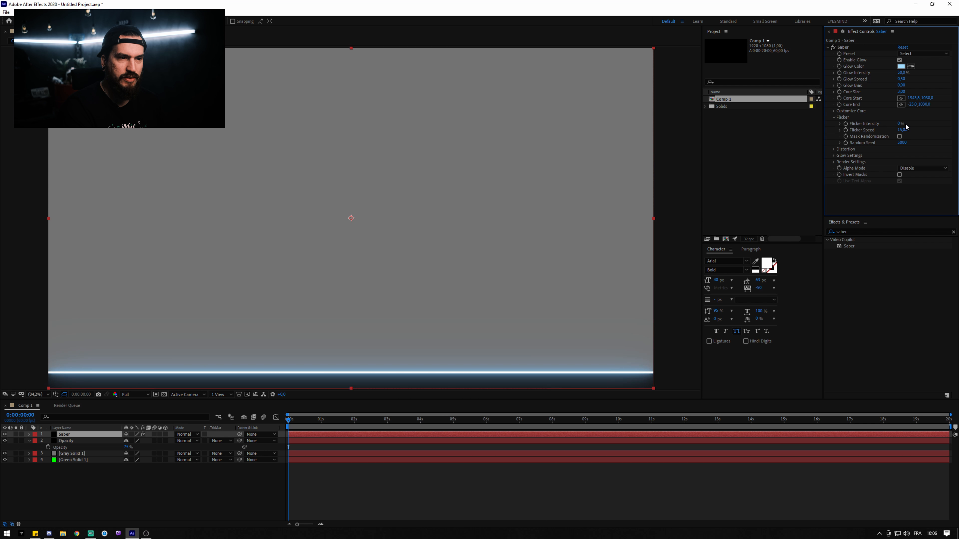
{"action": "left_click", "coordinate": [899, 124]}
{"action": "type", "text": "10"}
{"action": "key", "text": "Return"}
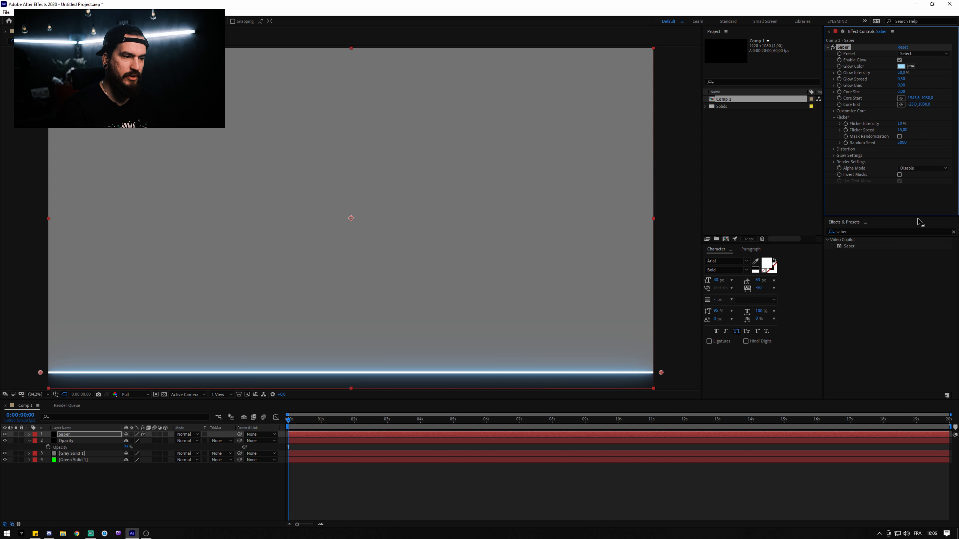
{"action": "key", "text": "space"}
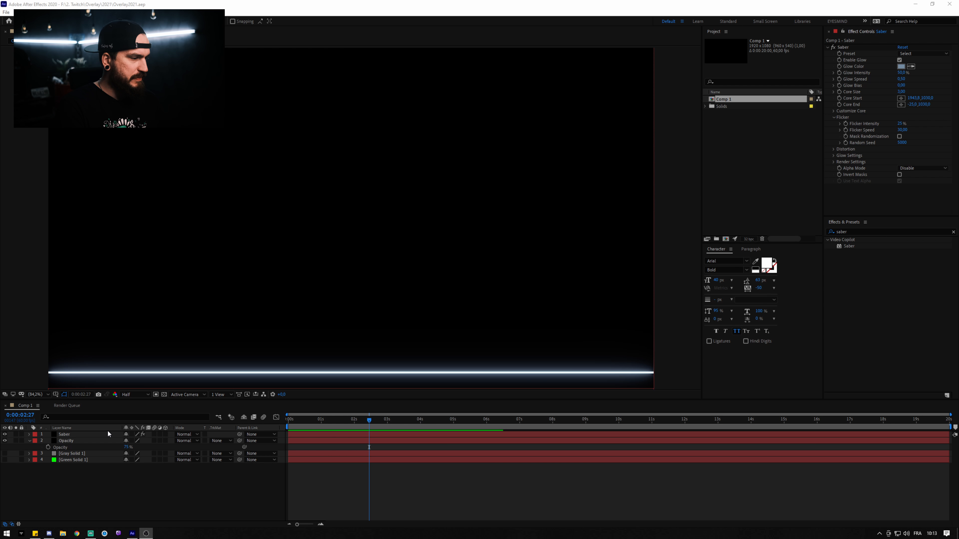
- Add the text DERNIER SUB near the lower-left end of the glowing line and set its font to Bebas Neue
{"action": "right_click", "coordinate": [137, 477]}
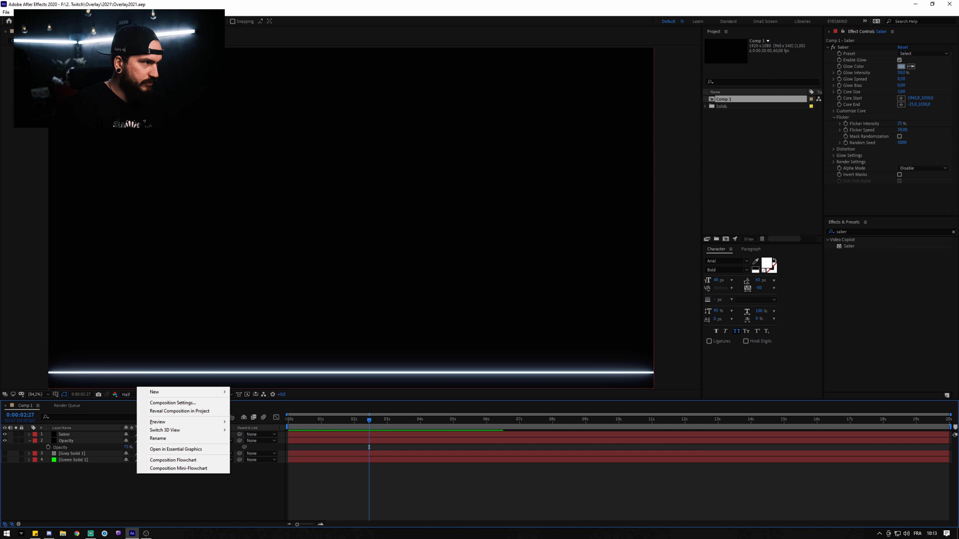
{"action": "left_click", "coordinate": [103, 22]}
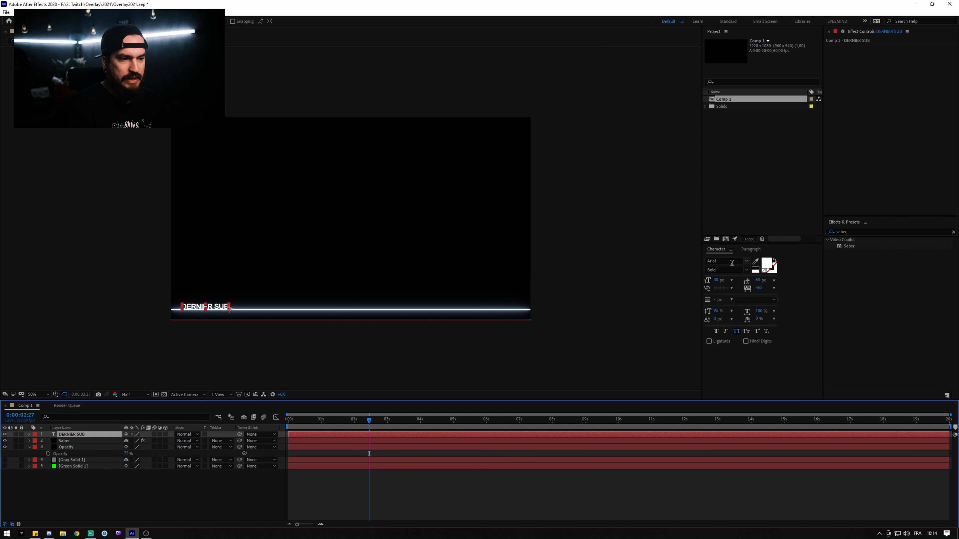
{"action": "left_click", "coordinate": [731, 261]}
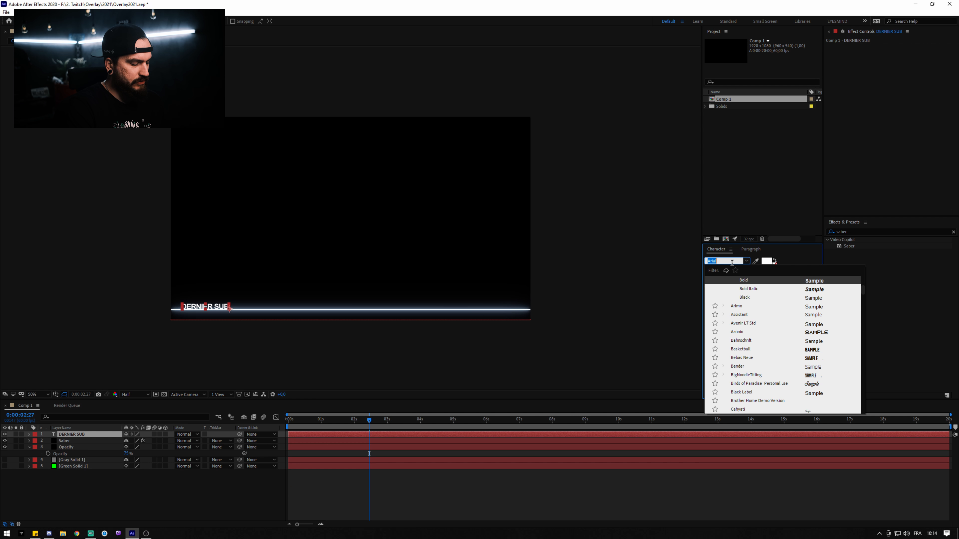
{"action": "type", "text": "bebas"}
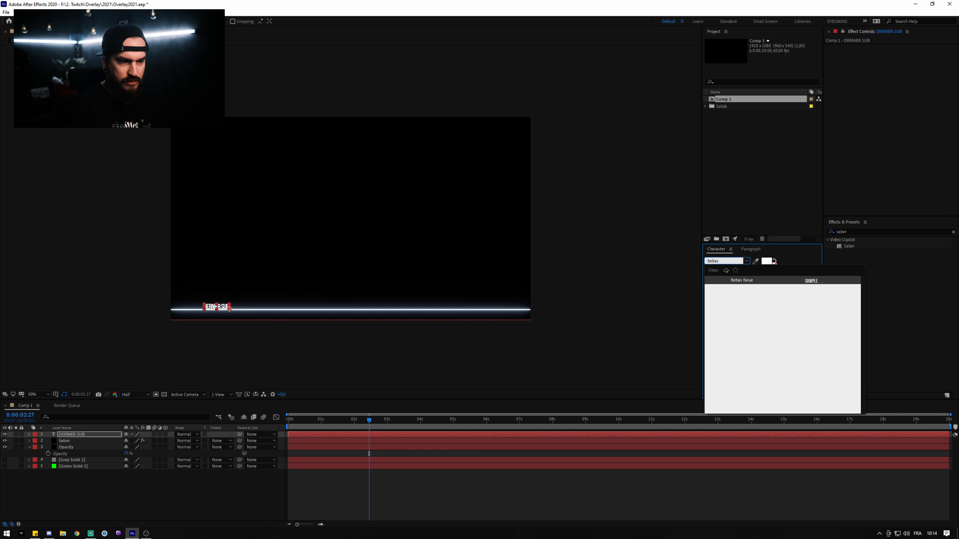
{"action": "left_click", "coordinate": [739, 285]}
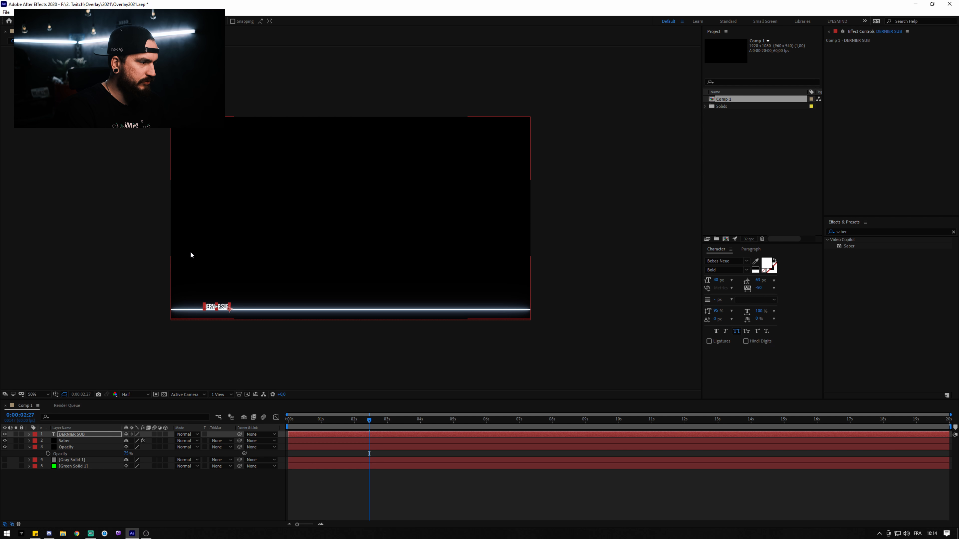
- Reposition the DERNIER SUB text so it sits just above the left part of the glowing line
{"action": "left_click_drag", "start_coordinate": [226, 308], "coordinate": [210, 308]}
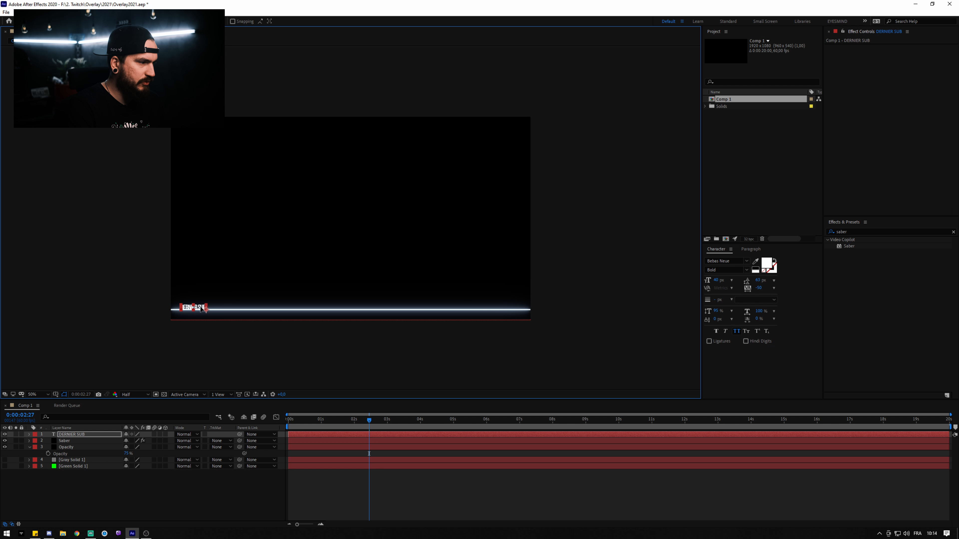
{"action": "left_click_drag", "start_coordinate": [200, 309], "coordinate": [199, 309]}
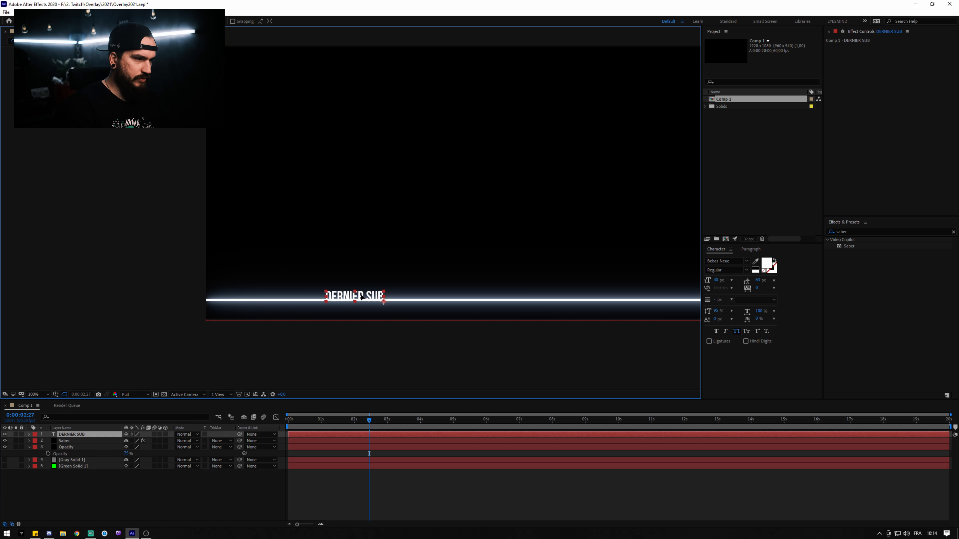
{"action": "left_click_drag", "start_coordinate": [362, 298], "coordinate": [361, 294]}
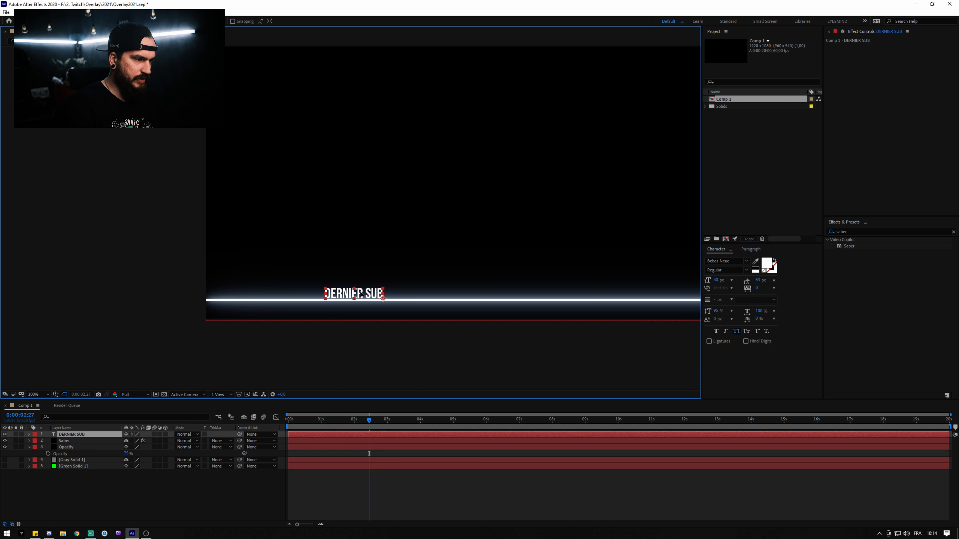
- Duplicate the DERNIER SUB text layer three times and retitle the copies DERNIER CHEER, TOP DONATEUR and DERNIER FOLLOW
{"action": "key", "text": "ctrl+d"}
{"action": "key", "text": "ctrl+d"}
{"action": "key", "text": "ctrl+d"}
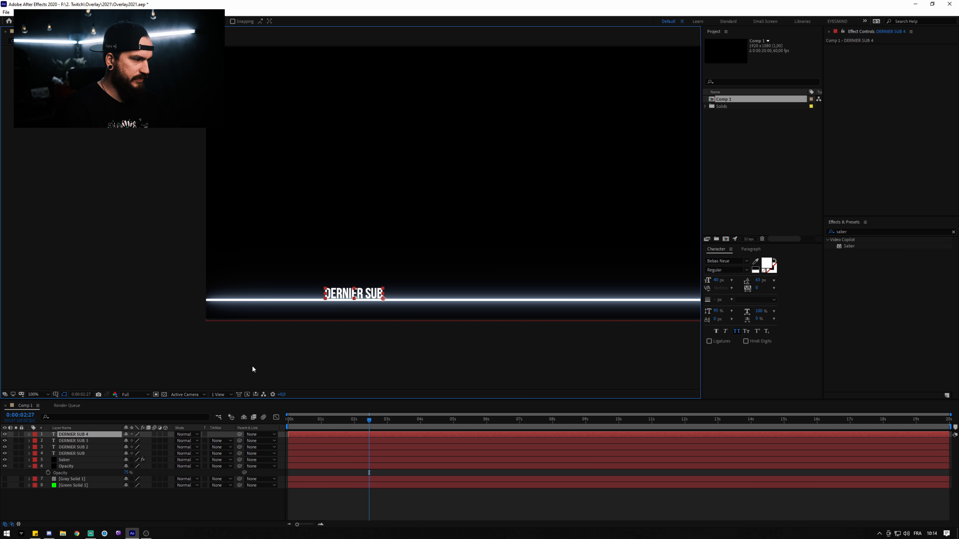
{"action": "left_click", "coordinate": [73, 448]}
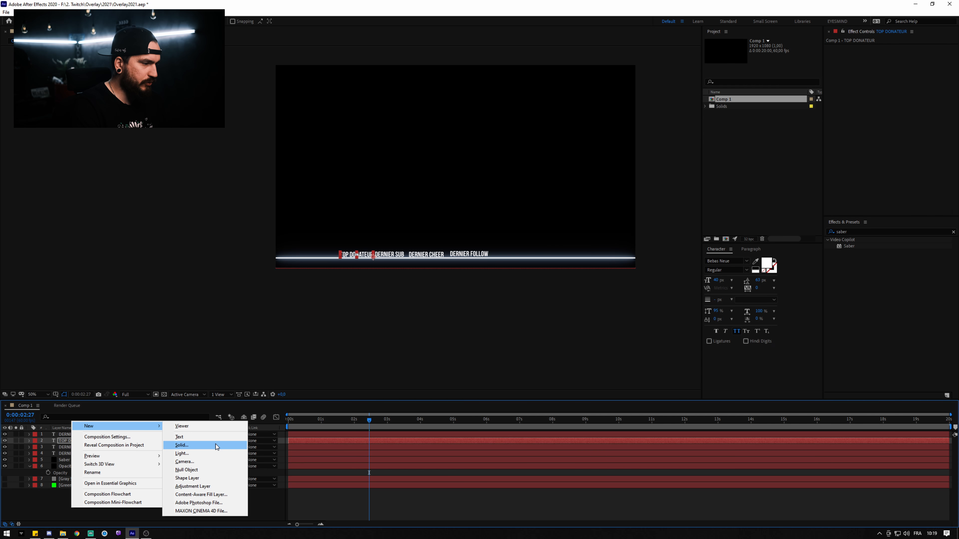
- Add a new solid layer and change its color to a deep red
{"action": "left_click", "coordinate": [276, 443]}
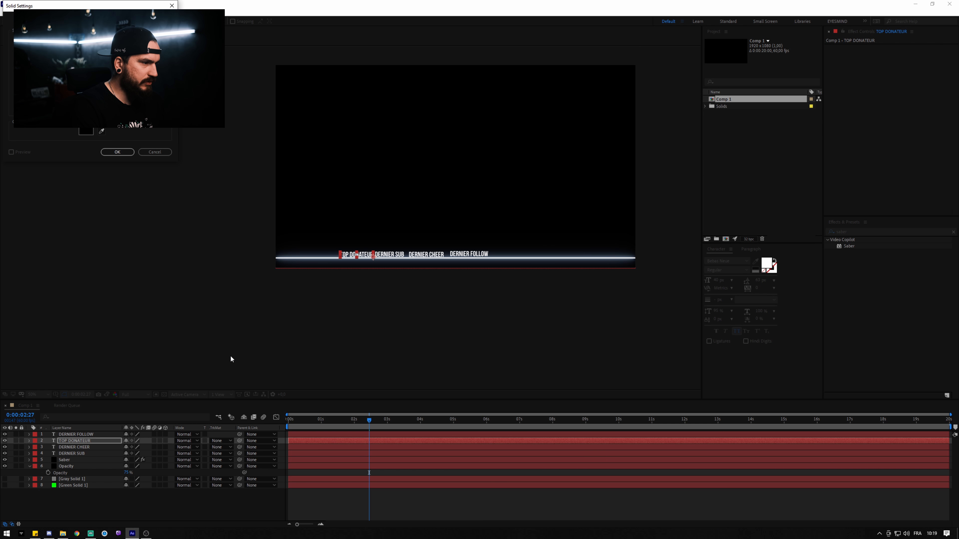
{"action": "left_click", "coordinate": [123, 152]}
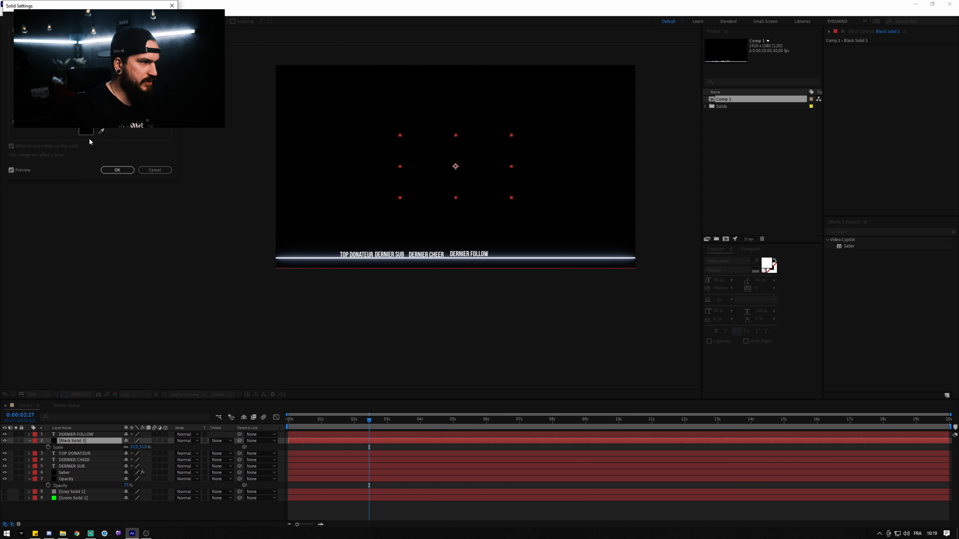
{"action": "left_click", "coordinate": [89, 132]}
{"action": "left_click_drag", "start_coordinate": [113, 114], "coordinate": [114, 88]}
{"action": "left_click_drag", "start_coordinate": [94, 45], "coordinate": [137, 7]}
{"action": "key", "text": "Return"}
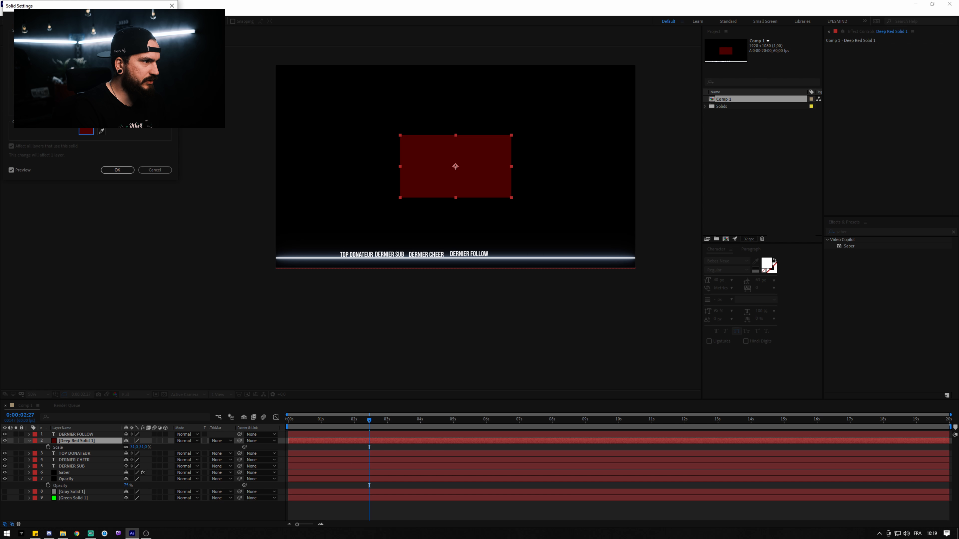
{"action": "left_click", "coordinate": [125, 173]}
- Scale the deep red solid down to about 25% and place it near the frame's upper-left corner
{"action": "left_click_drag", "start_coordinate": [479, 169], "coordinate": [363, 104]}
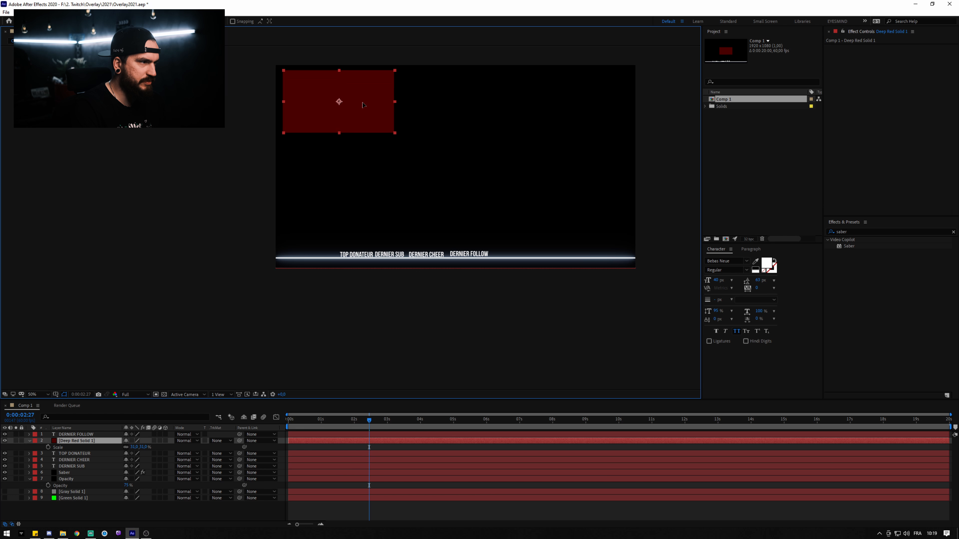
{"action": "left_click_drag", "start_coordinate": [395, 134], "coordinate": [383, 128]}
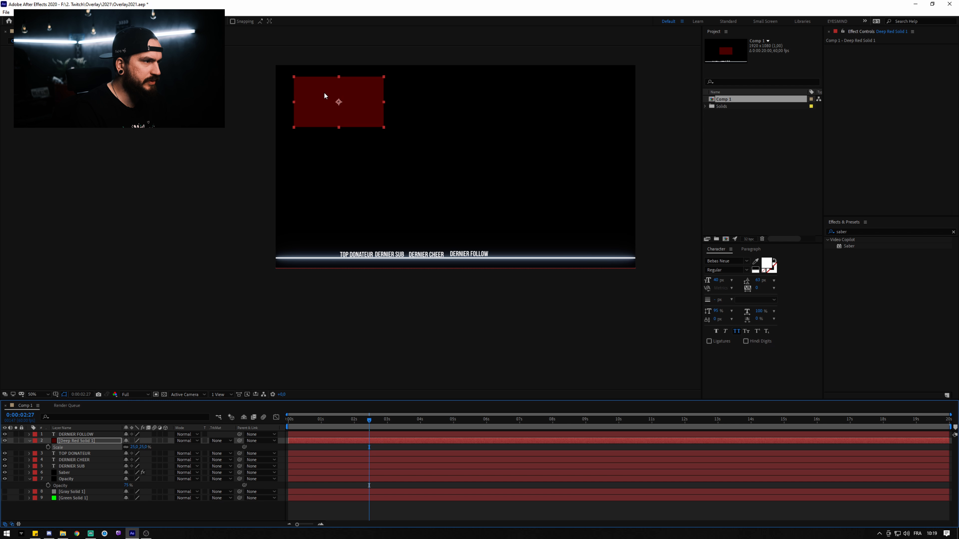
{"action": "left_click_drag", "start_coordinate": [316, 93], "coordinate": [307, 91]}
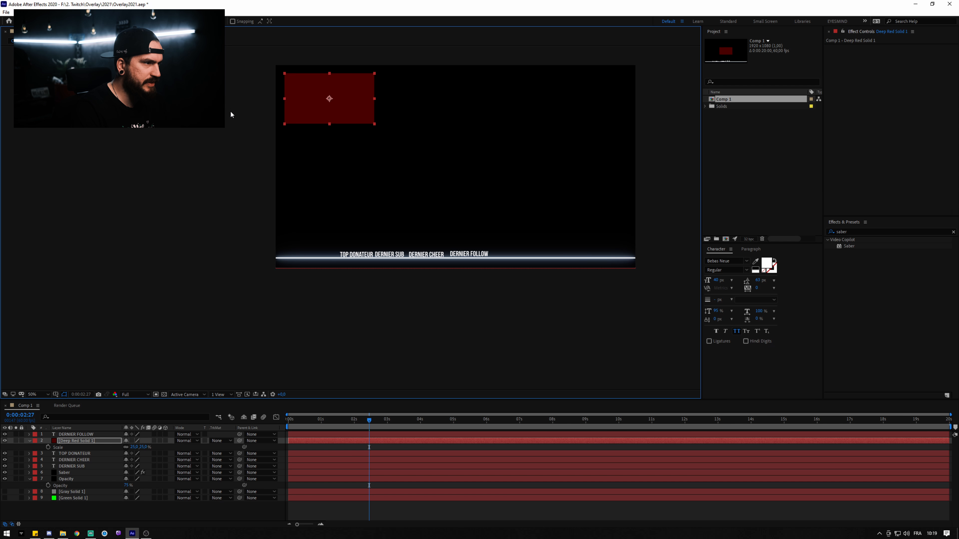
{"action": "left_click", "coordinate": [199, 378]}
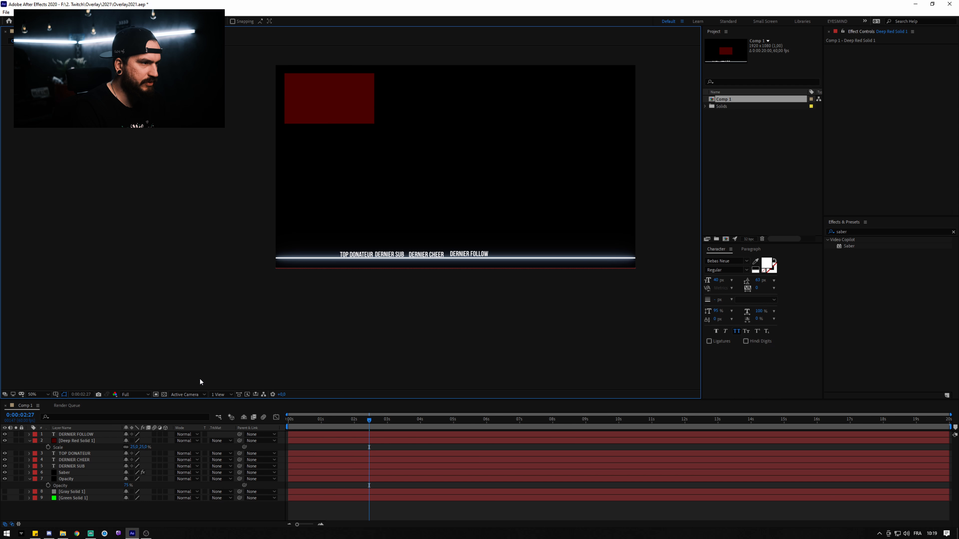
- Duplicate the Saber layer and move the copy up beside the deep red solid in the layer order
{"action": "left_click", "coordinate": [76, 474]}
{"action": "key", "text": "ctrl+d"}
{"action": "left_click_drag", "start_coordinate": [78, 473], "coordinate": [79, 440]}
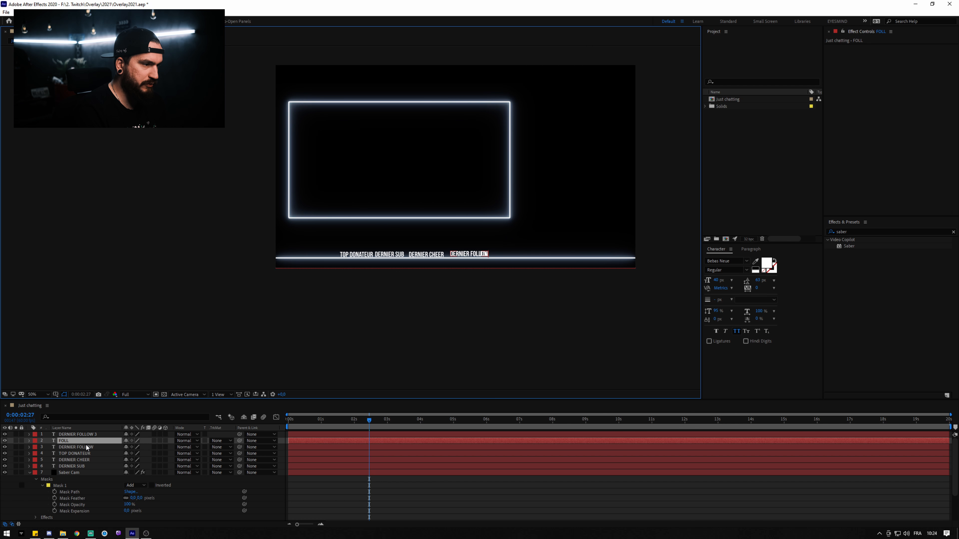
- Retitle the two copies of the DERNIER FOLLOW text as FOLLOW GOAL and SUB GOAL
{"action": "type", "text": "OW GOAL"}
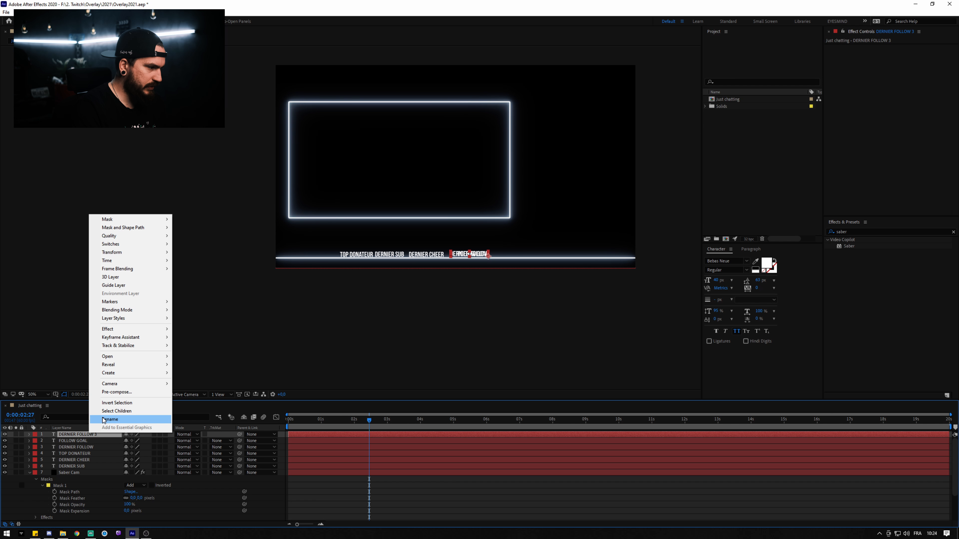
{"action": "key", "text": "Escape"}
{"action": "key", "text": "Return"}
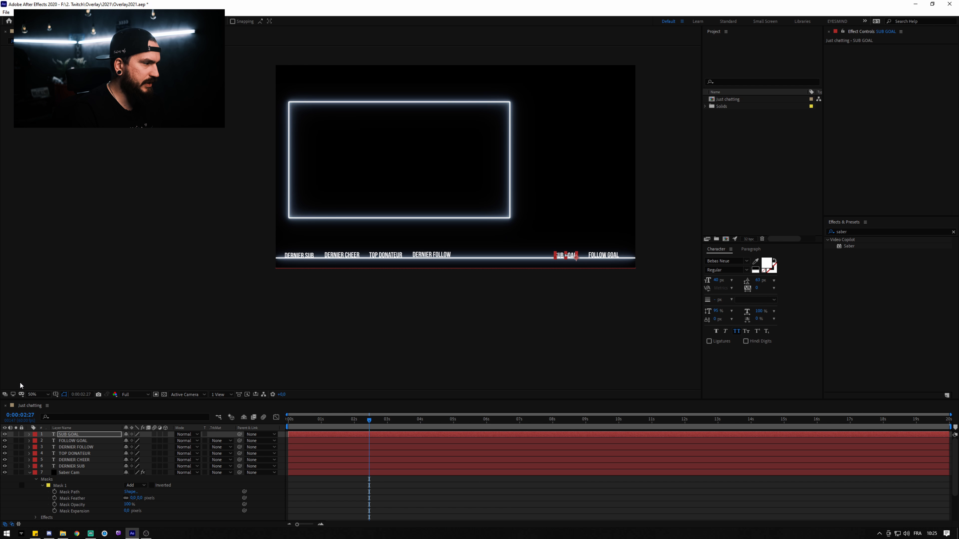
- Line up the six text labels above the glowing line at one height and set their font size to 30 px
{"action": "left_click", "coordinate": [146, 395]}
{"action": "left_click", "coordinate": [41, 395]}
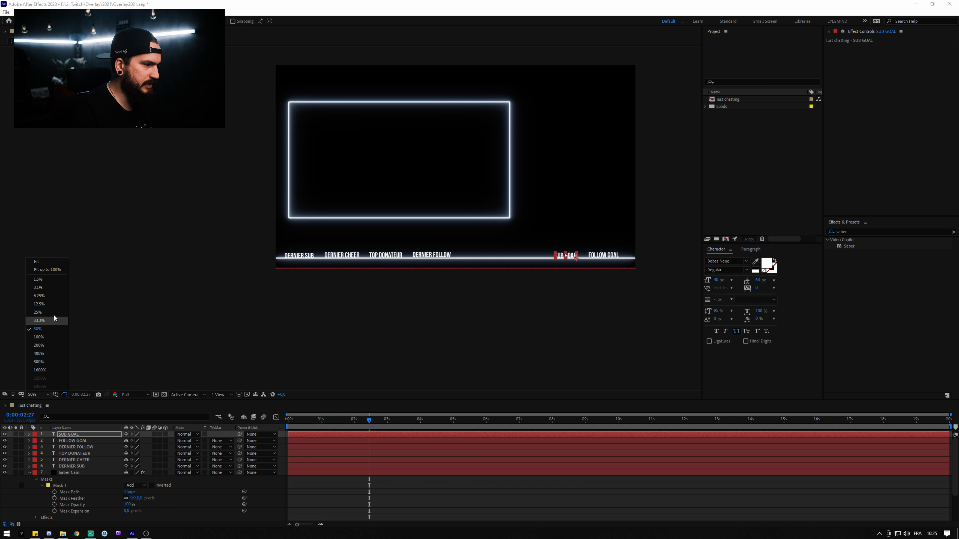
{"action": "left_click", "coordinate": [57, 273]}
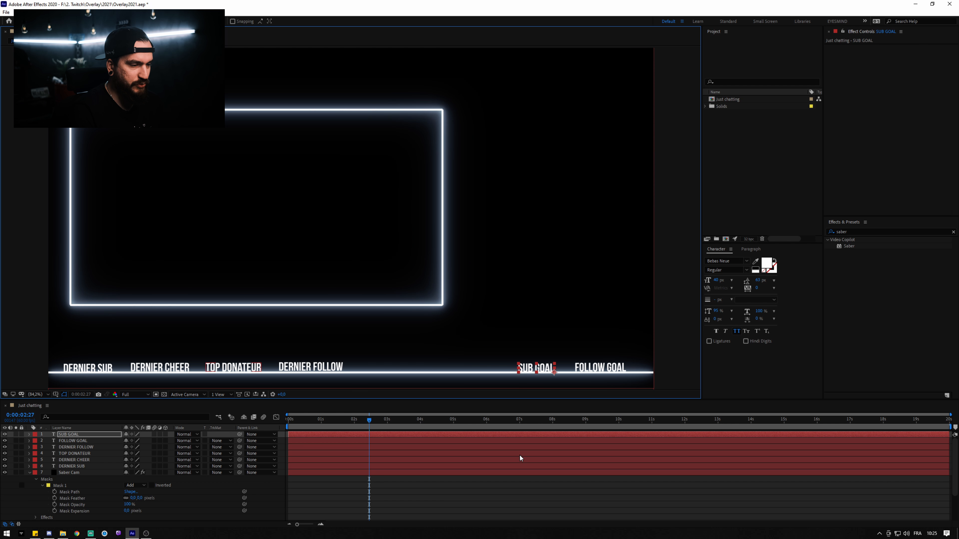
{"action": "left_click", "coordinate": [598, 368]}
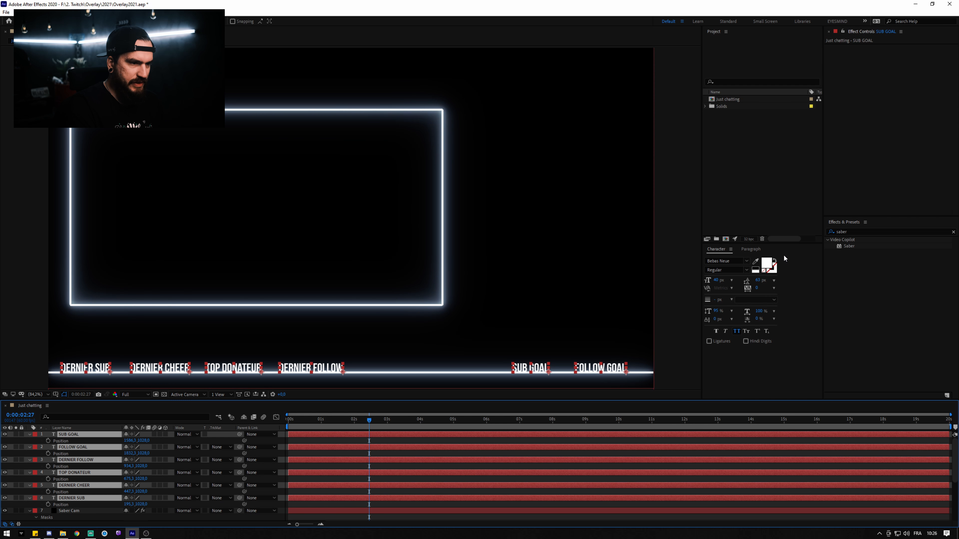
{"action": "left_click", "coordinate": [731, 281]}
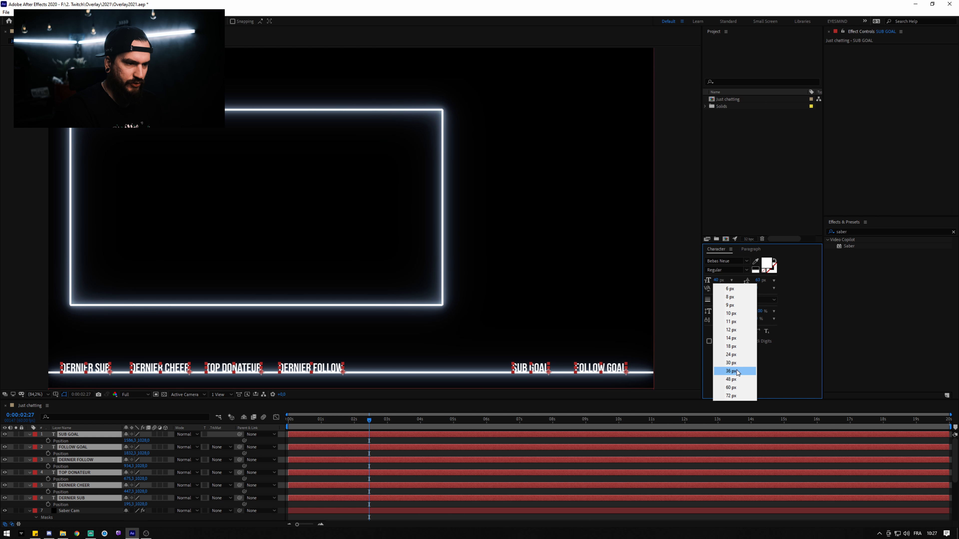
{"action": "left_click", "coordinate": [731, 363]}
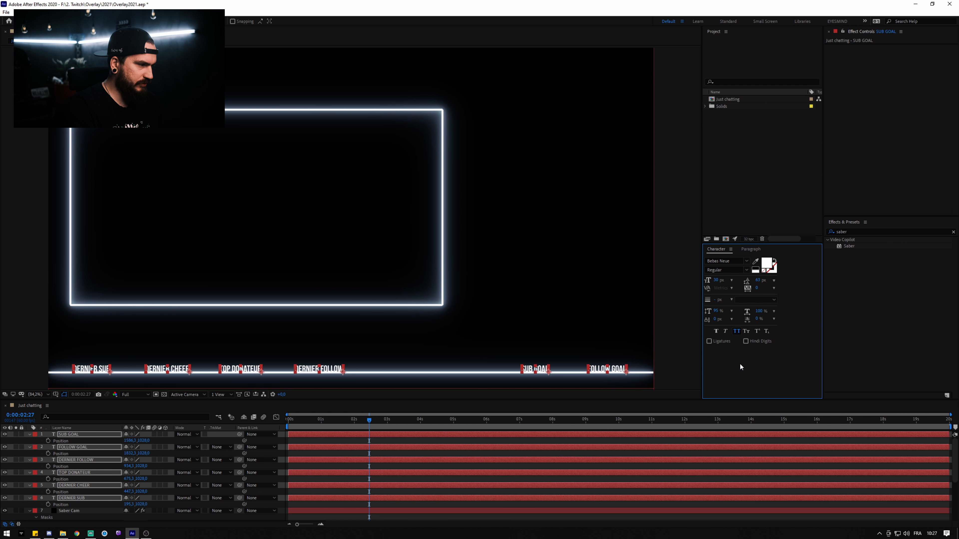
- Set the Saber core size of the Saber bottom layer to 2
{"action": "left_click", "coordinate": [660, 334]}
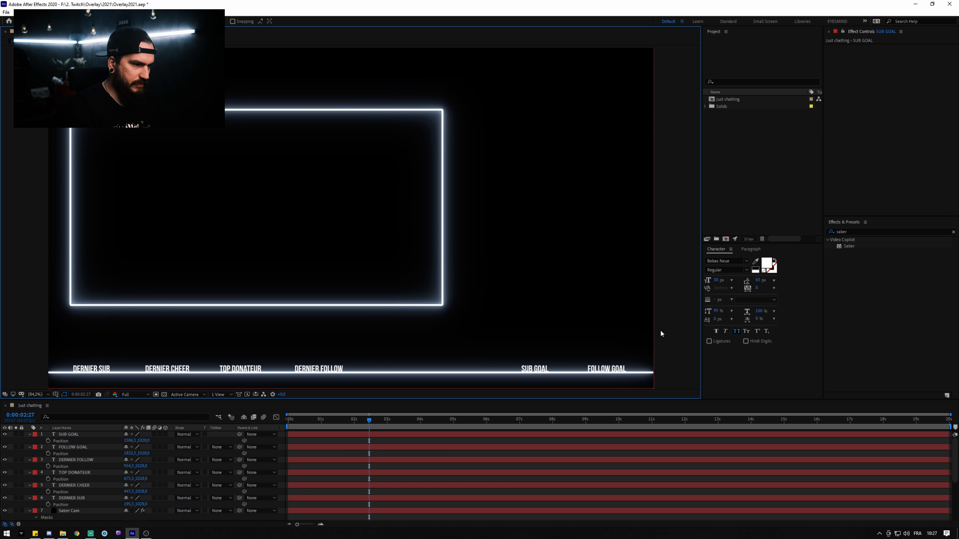
{"action": "left_click", "coordinate": [68, 499]}
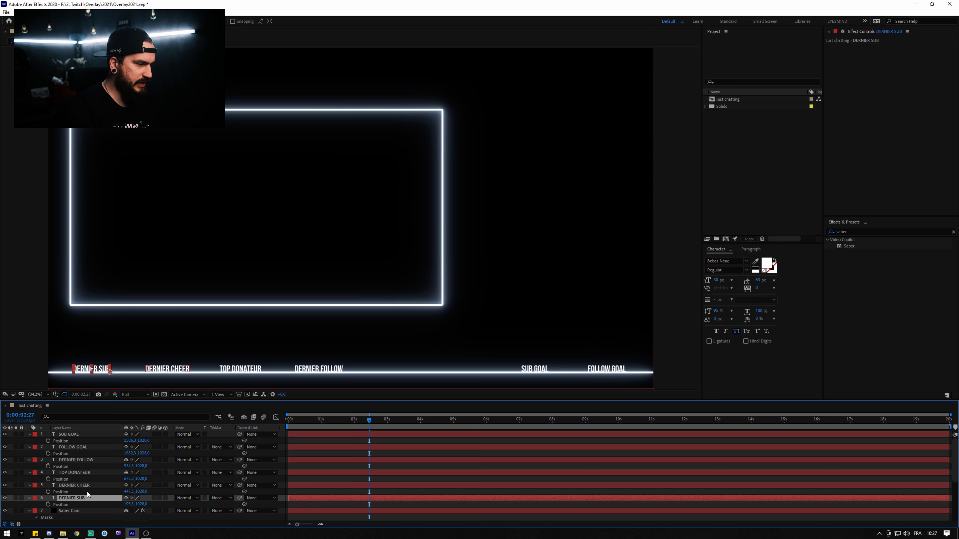
{"action": "scroll", "coordinate": [81, 484], "scroll_direction": "down", "scroll_amount": 5}
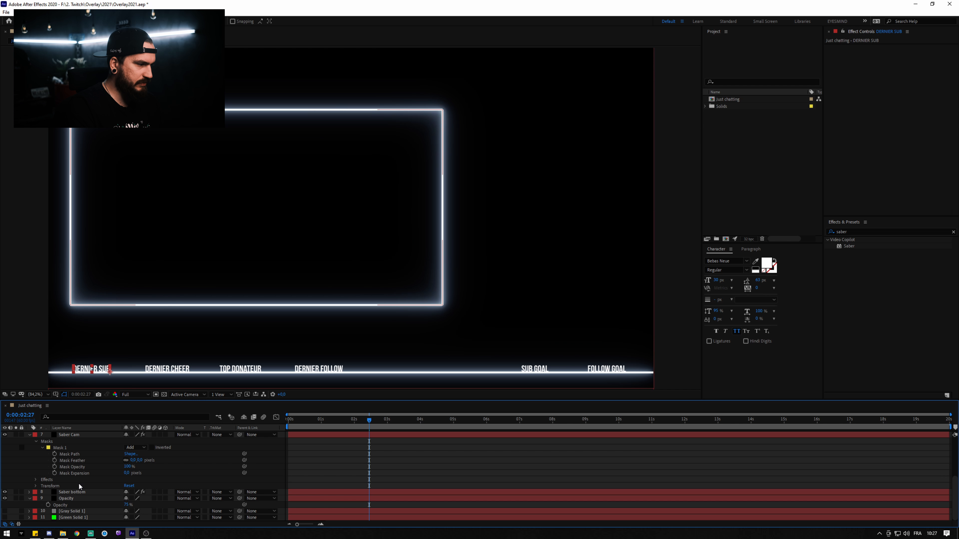
{"action": "left_click", "coordinate": [76, 492]}
{"action": "left_click", "coordinate": [905, 92]}
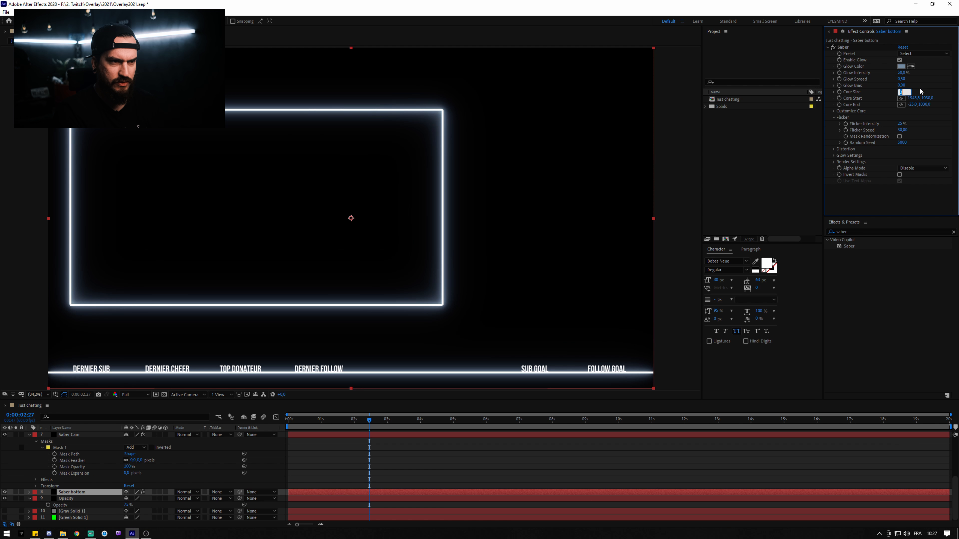
{"action": "type", "text": "2"}
{"action": "key", "text": "Return"}
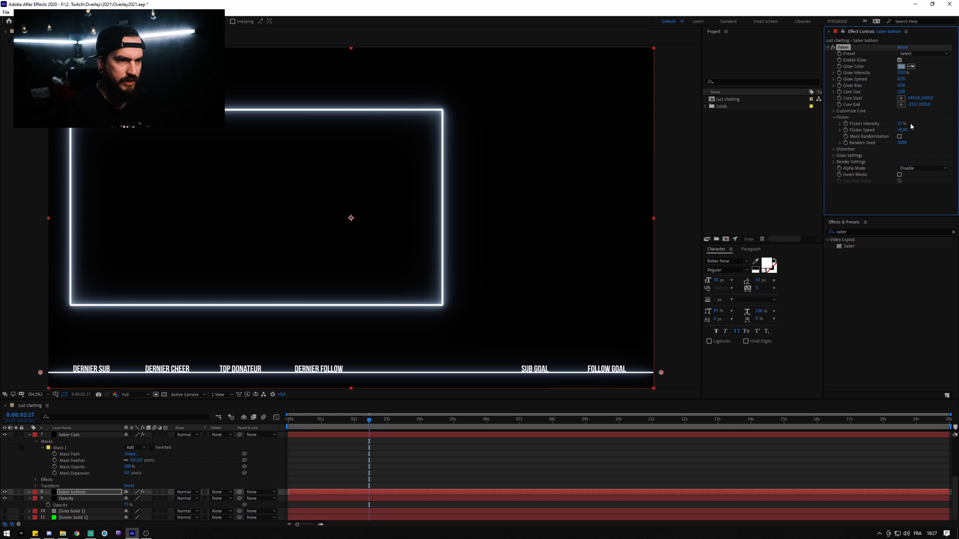
- Respace the text labels horizontally along the glowing line, spreading the DERNIER labels wider and shifting SUB GOAL and FOLLOW GOAL inward
{"action": "left_click", "coordinate": [534, 369]}
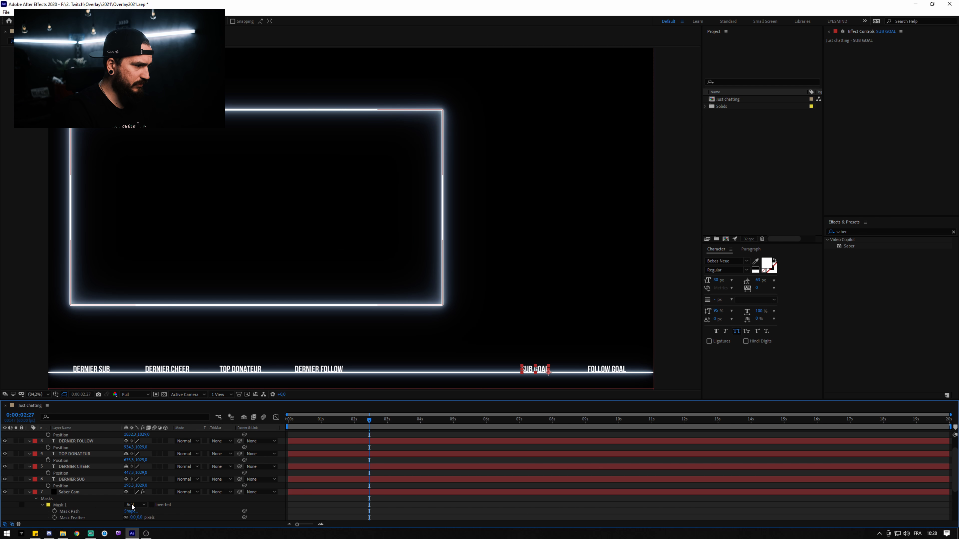
{"action": "left_click_drag", "start_coordinate": [131, 474], "coordinate": [170, 449]}
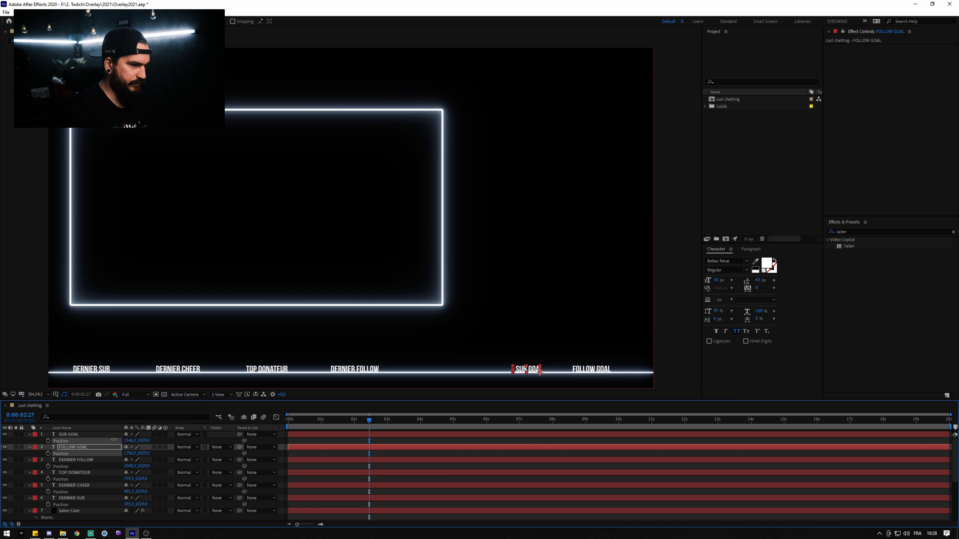
{"action": "left_click_drag", "start_coordinate": [114, 440], "coordinate": [107, 441]}
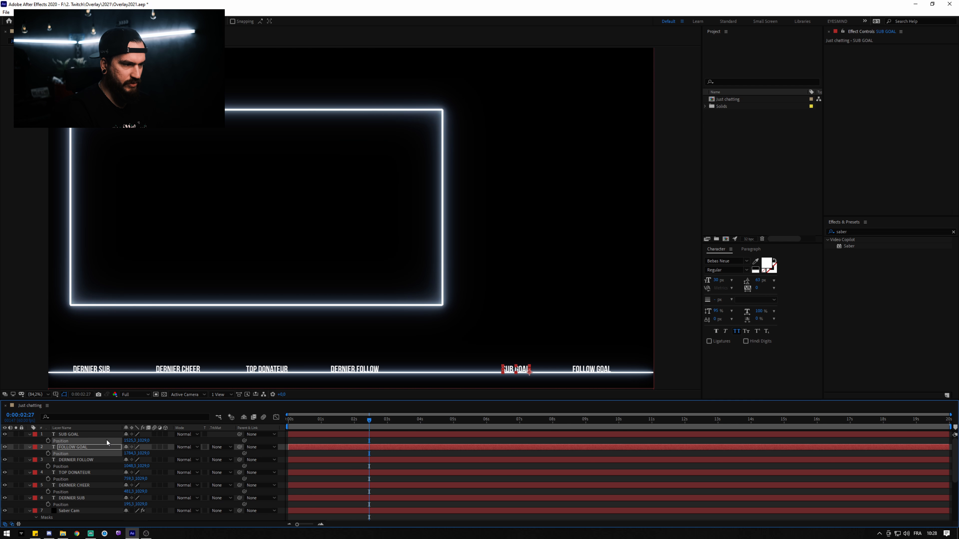
{"action": "left_click", "coordinate": [30, 296]}
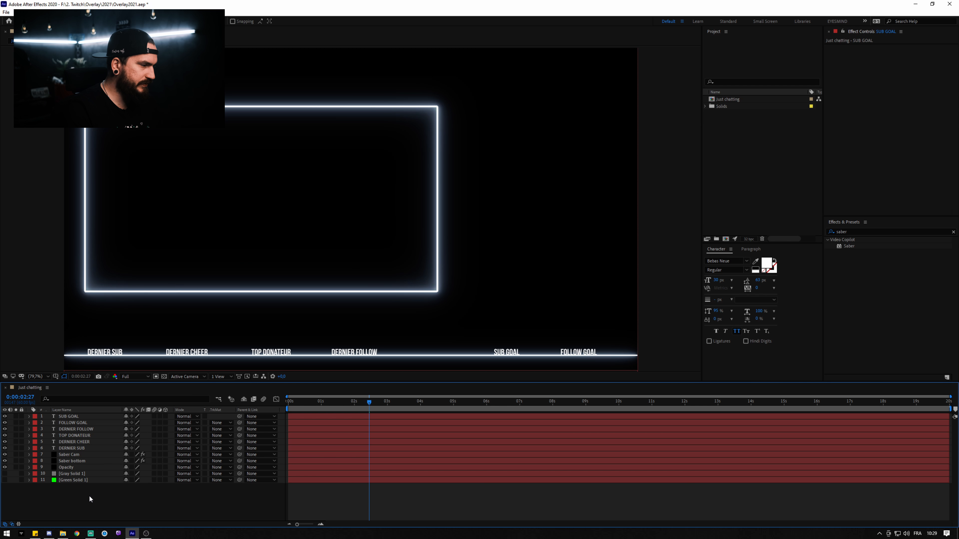
- Duplicate the Saber Cam layer and move the copy above all text layers in the layer order
{"action": "right_click", "coordinate": [90, 499]}
{"action": "mouse_move", "coordinate": [164, 414]}
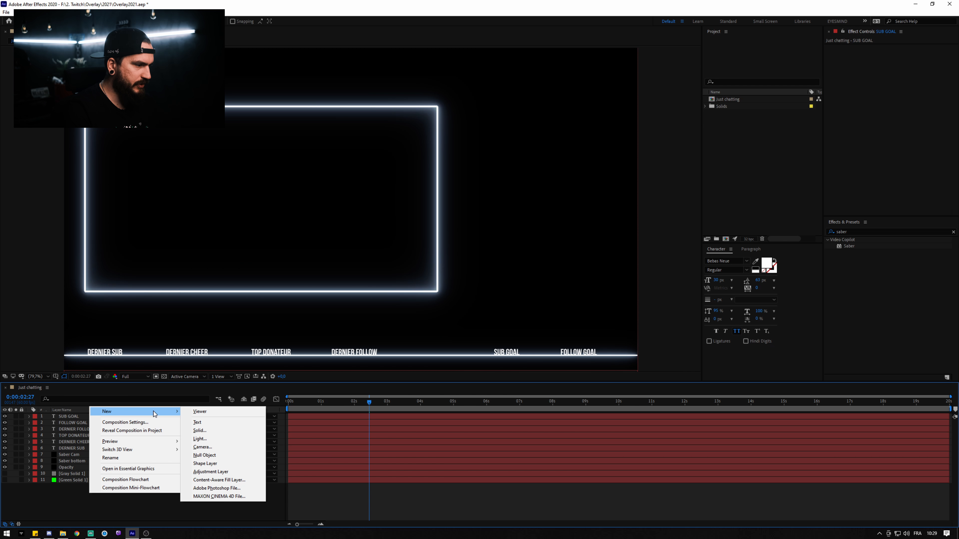
{"action": "left_click", "coordinate": [73, 455]}
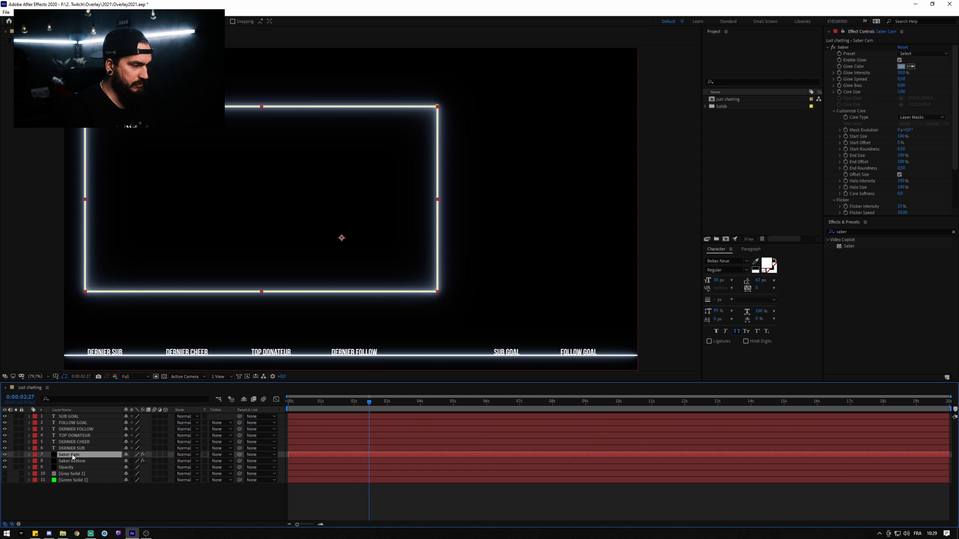
{"action": "key", "text": "ctrl+d"}
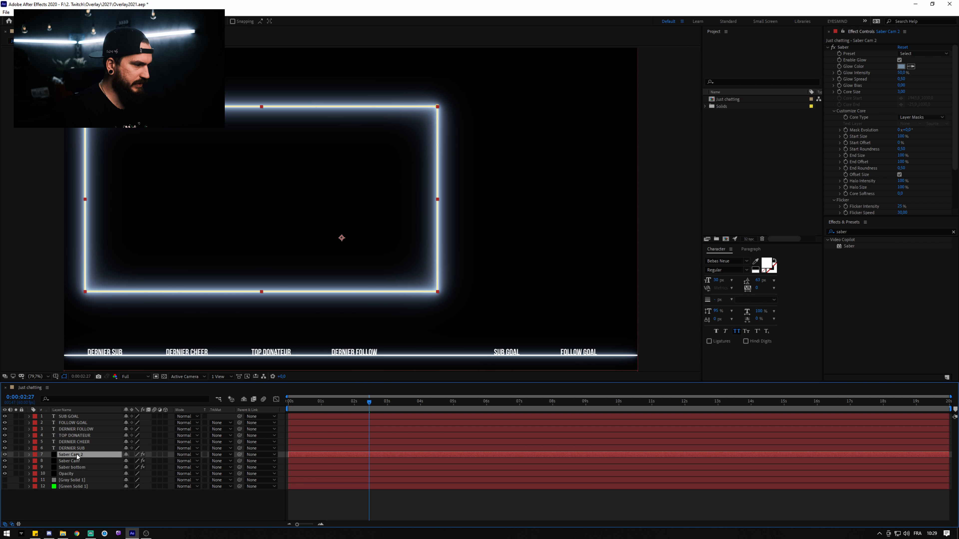
{"action": "left_click_drag", "start_coordinate": [78, 458], "coordinate": [89, 431]}
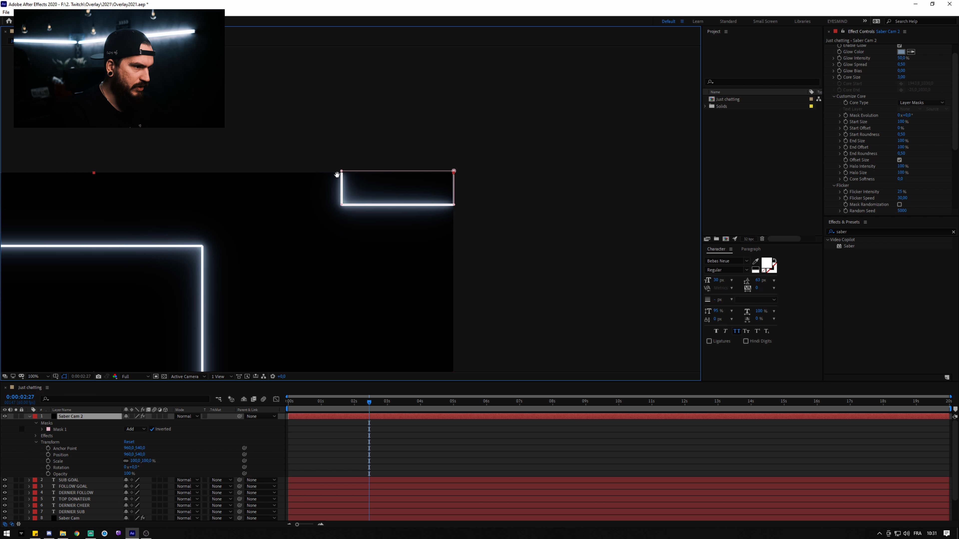
- Nudge the Saber Cam 2 mask slightly past the frame's upper-right corner and change its glow colour to red
{"action": "key", "text": "v"}
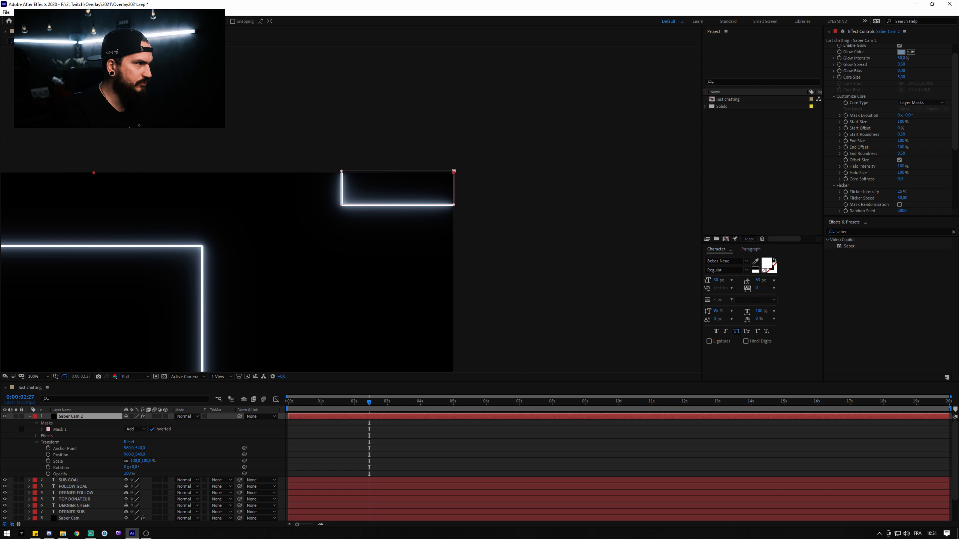
{"action": "left_click", "coordinate": [476, 223]}
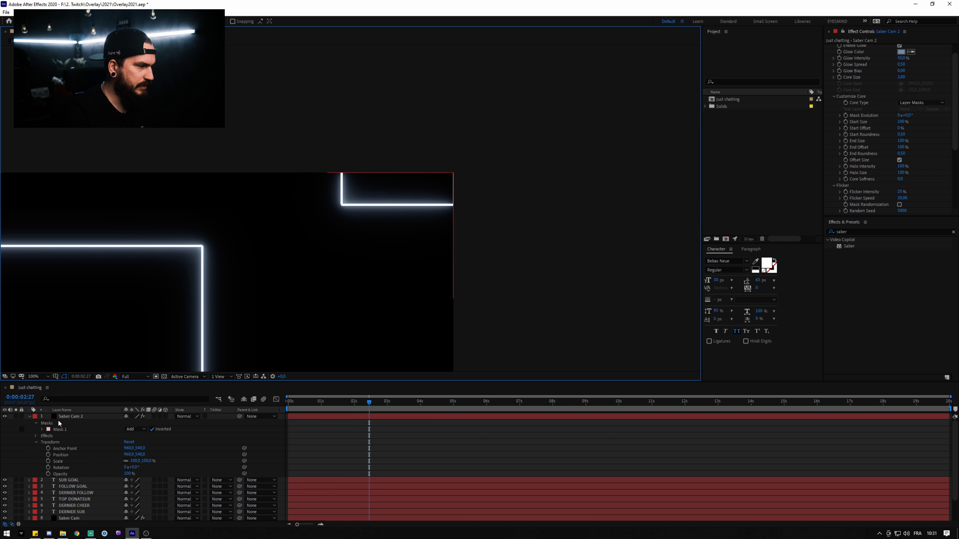
{"action": "left_click", "coordinate": [65, 429]}
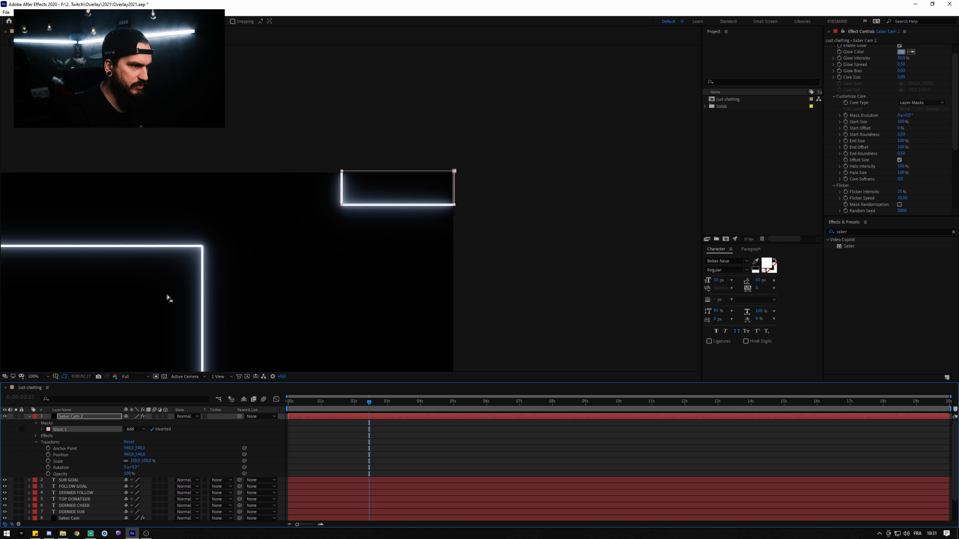
{"action": "left_click", "coordinate": [543, 218]}
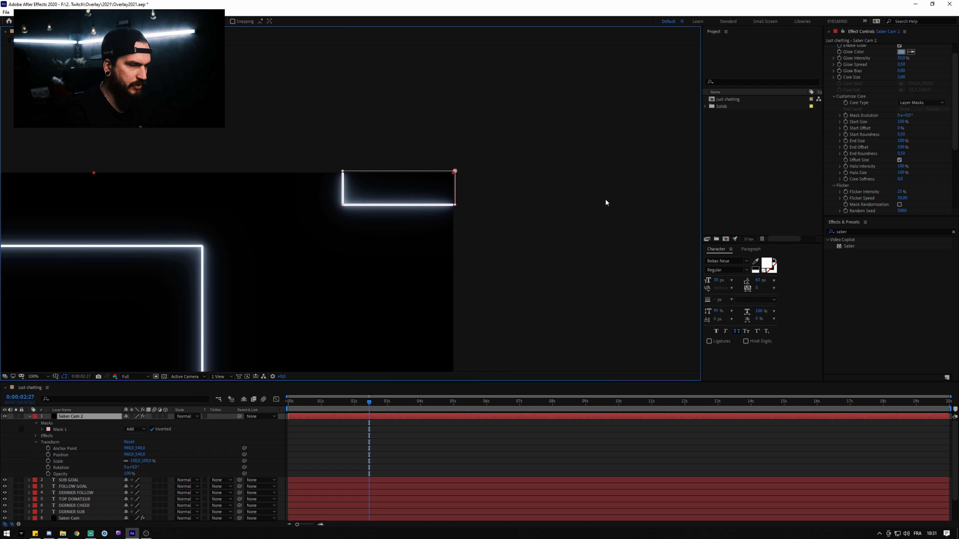
{"action": "left_click", "coordinate": [901, 51]}
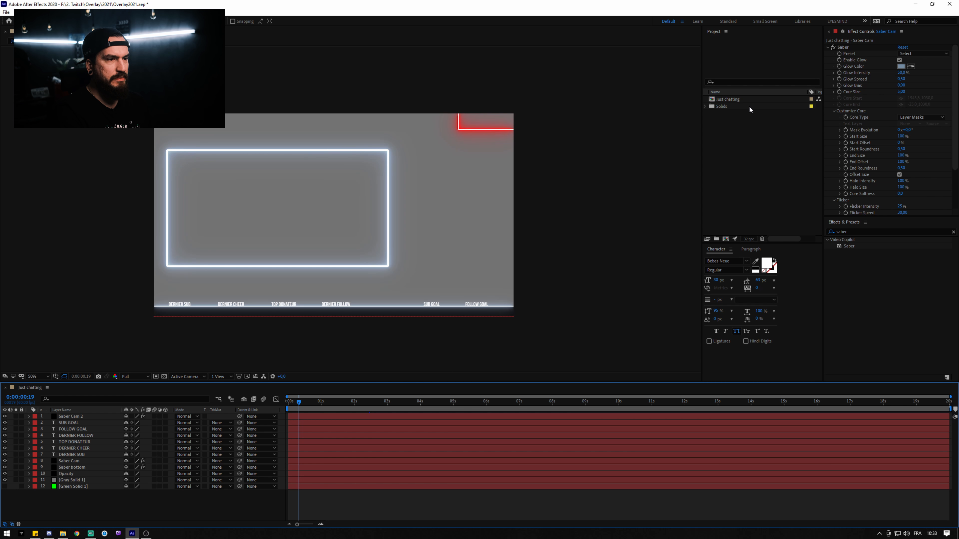
- Duplicate the Just chatting composition, rename the copy Ingame and open it
{"action": "left_click", "coordinate": [744, 99]}
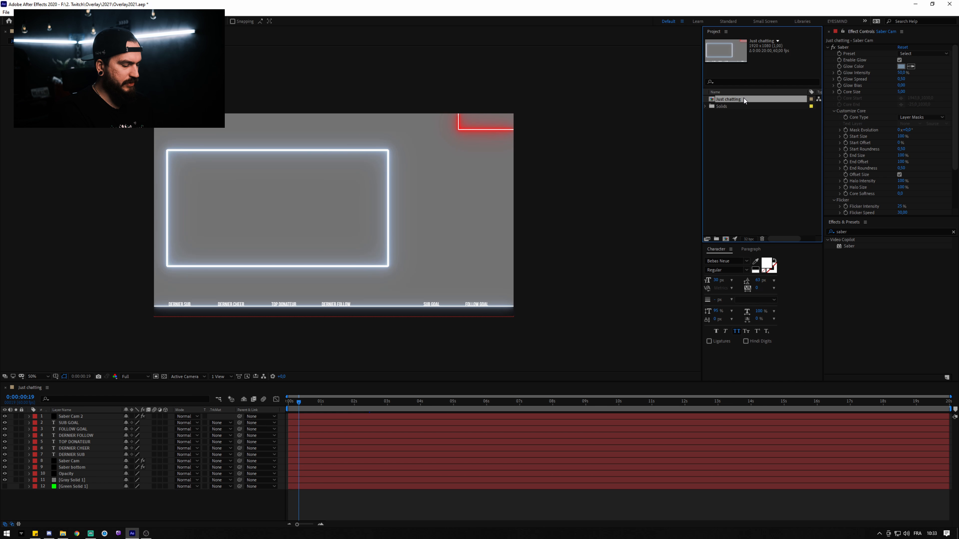
{"action": "key", "text": "ctrl+d"}
{"action": "right_click", "coordinate": [742, 108]}
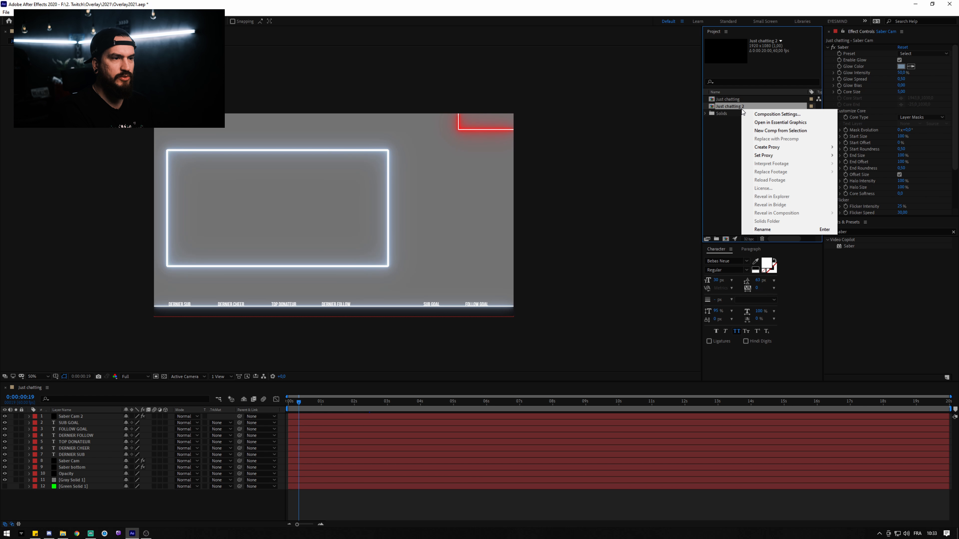
{"action": "left_click", "coordinate": [763, 229]}
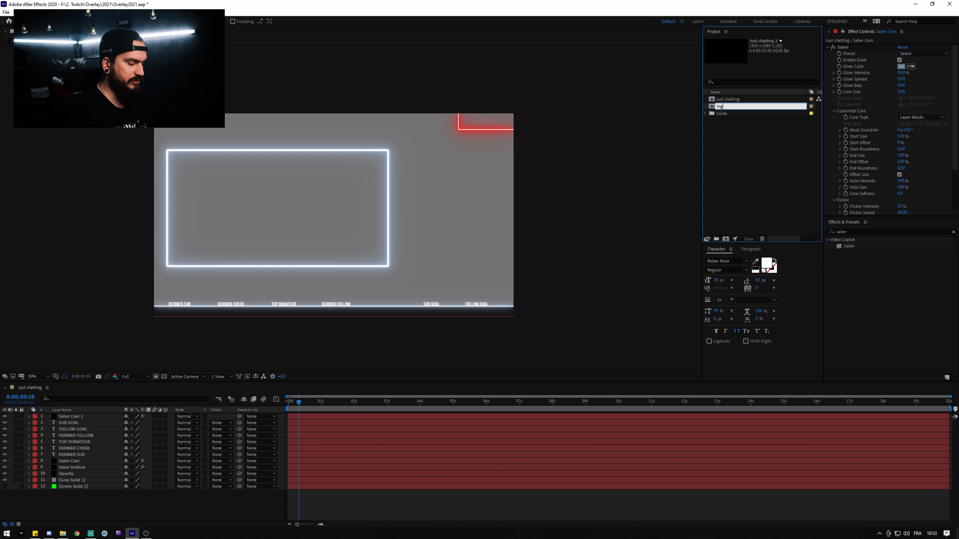
{"action": "type", "text": "Ingame"}
{"action": "key", "text": "Return"}
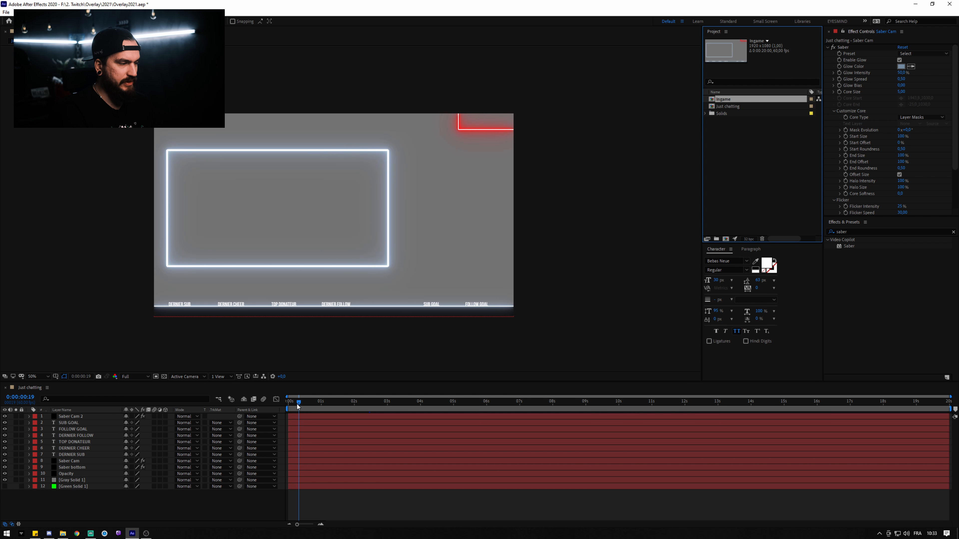
{"action": "double_click", "coordinate": [736, 99]}
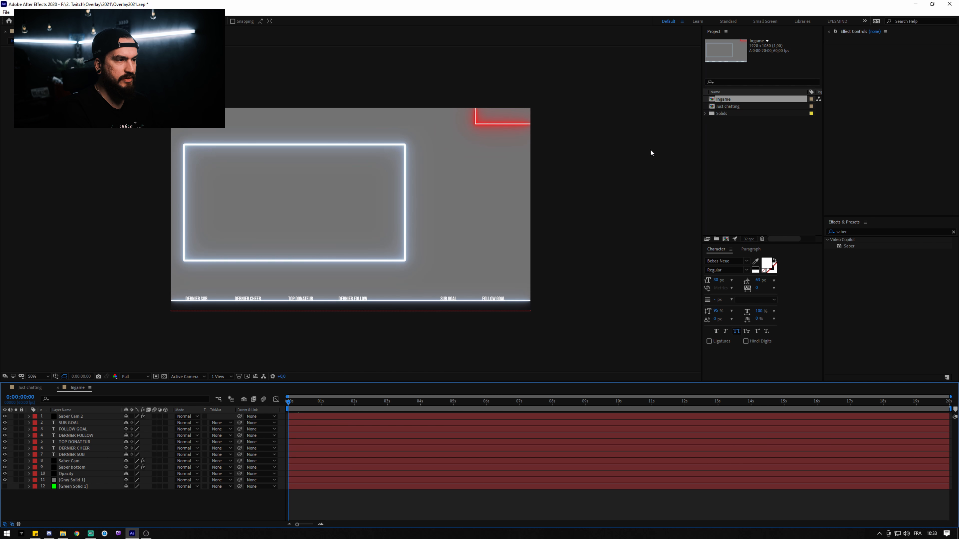
- Set the scale of the Saber Cam layer in the Ingame composition to 50%
{"action": "left_click", "coordinate": [73, 461]}
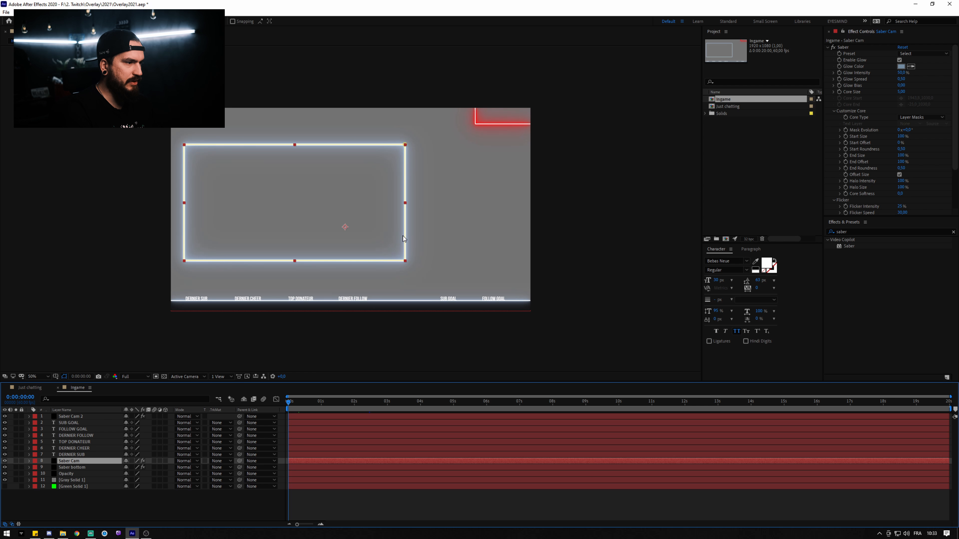
{"action": "type", "text": "s"}
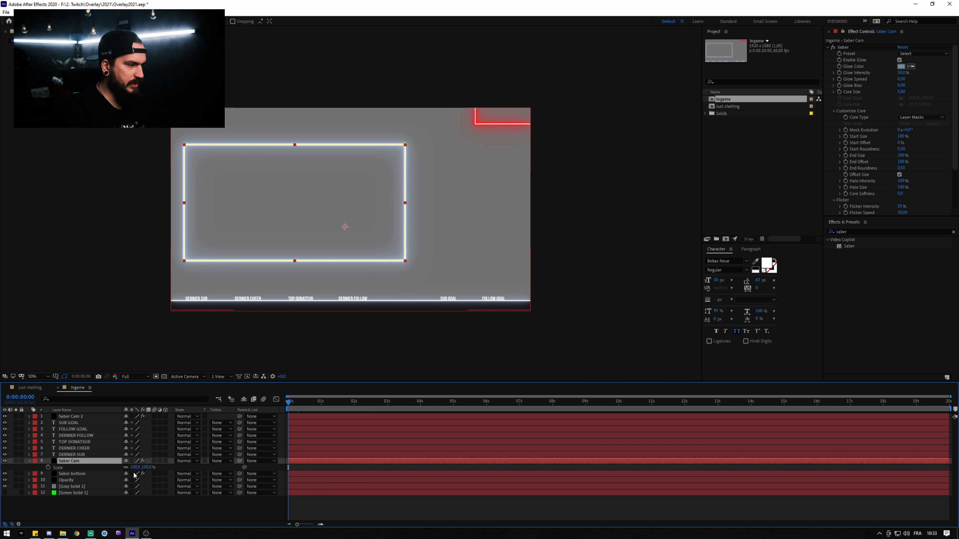
{"action": "type", "text": "50"}
{"action": "left_click", "coordinate": [288, 468]}
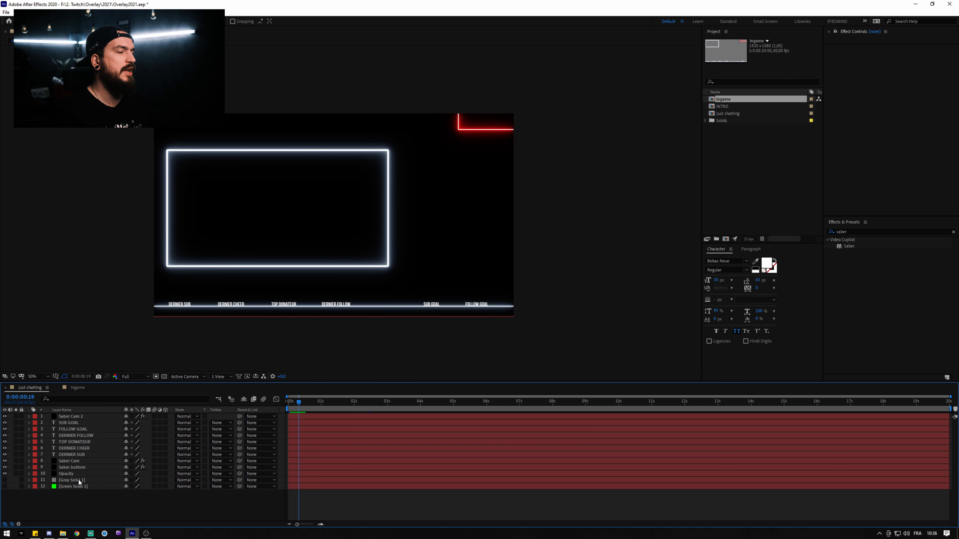
- Add the Just chatting composition to the render queue and set its output format to QuickTime
{"action": "left_click", "coordinate": [40, 12]}
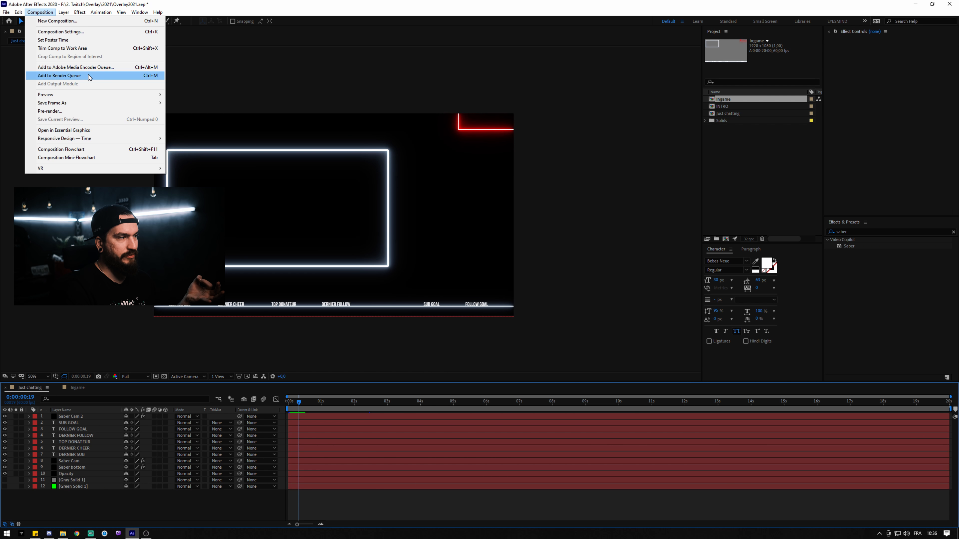
{"action": "left_click", "coordinate": [89, 76]}
{"action": "left_click", "coordinate": [62, 437]}
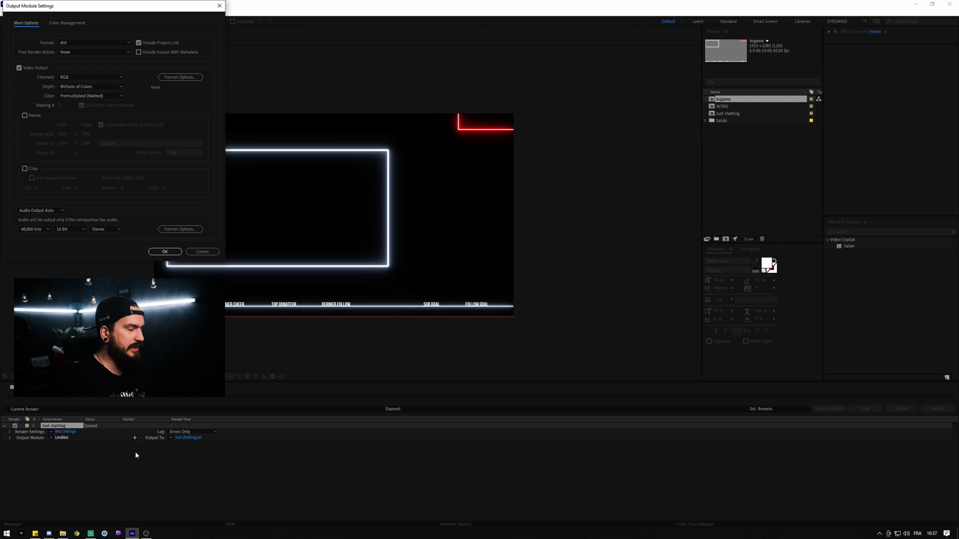
{"action": "left_click", "coordinate": [82, 41]}
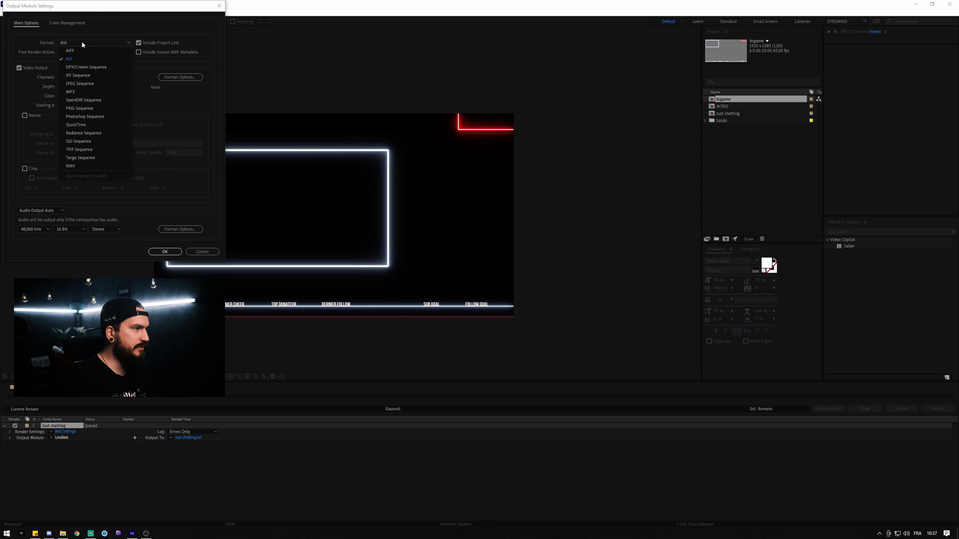
{"action": "left_click", "coordinate": [104, 124]}
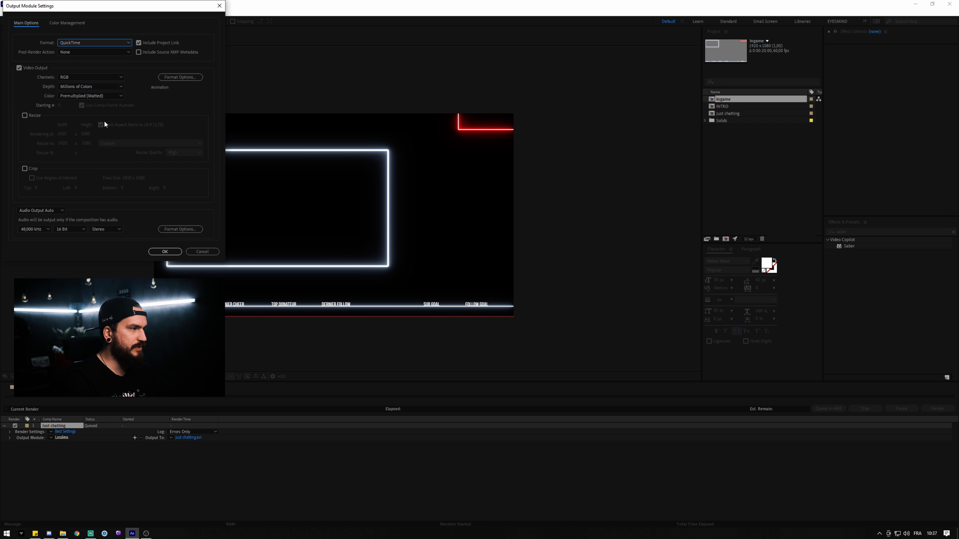
- Set the render output channels to RGB + Alpha, turn audio output off and accept the output module settings
{"action": "left_click", "coordinate": [105, 73]}
{"action": "left_click", "coordinate": [105, 103]}
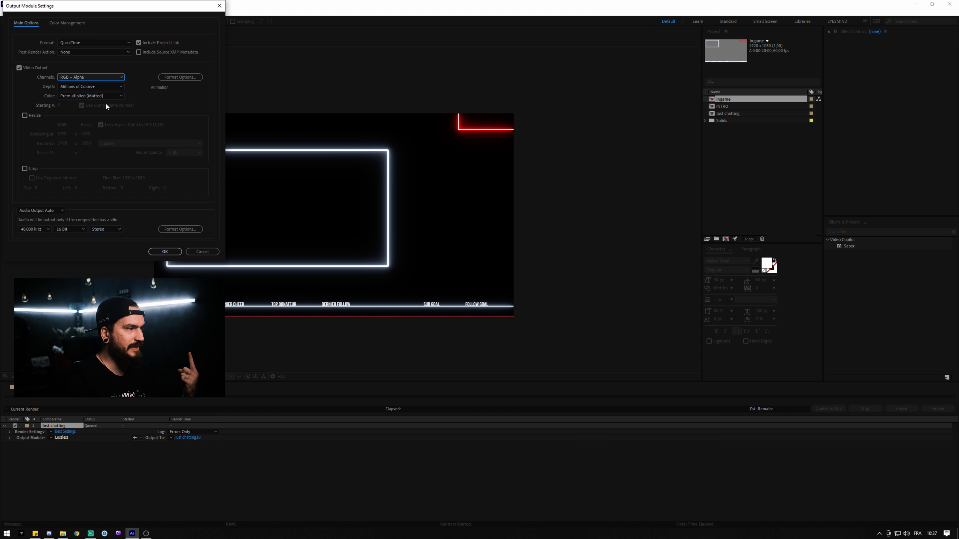
{"action": "left_click", "coordinate": [43, 211]}
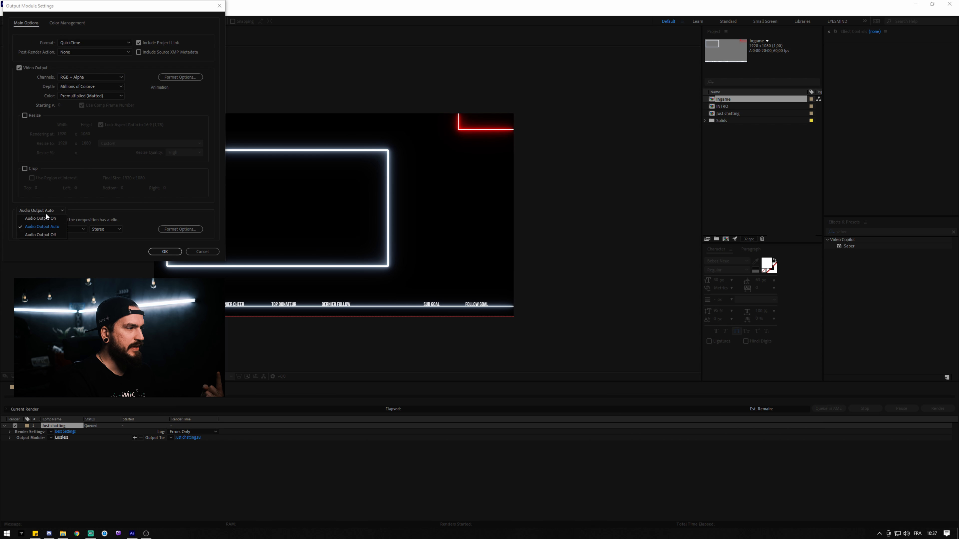
{"action": "left_click", "coordinate": [46, 236]}
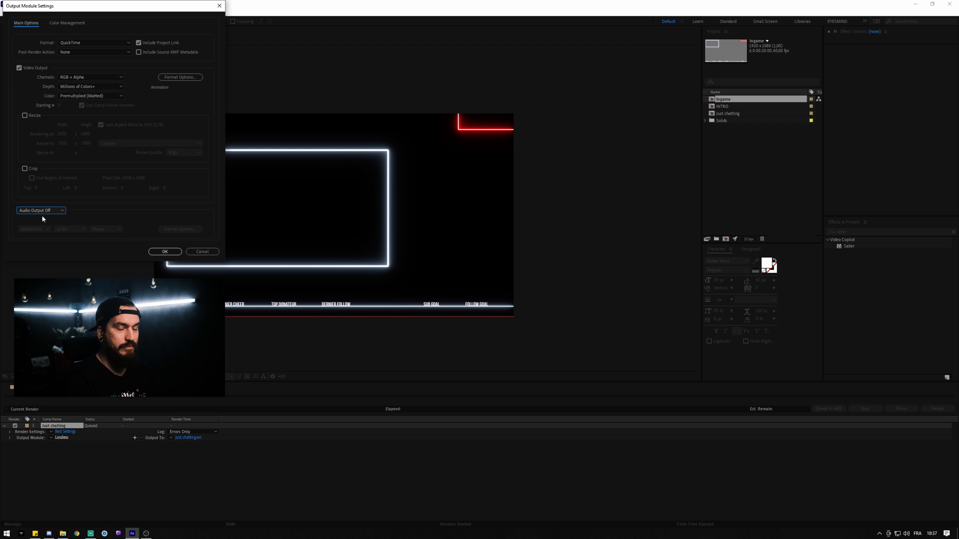
{"action": "left_click", "coordinate": [165, 252]}
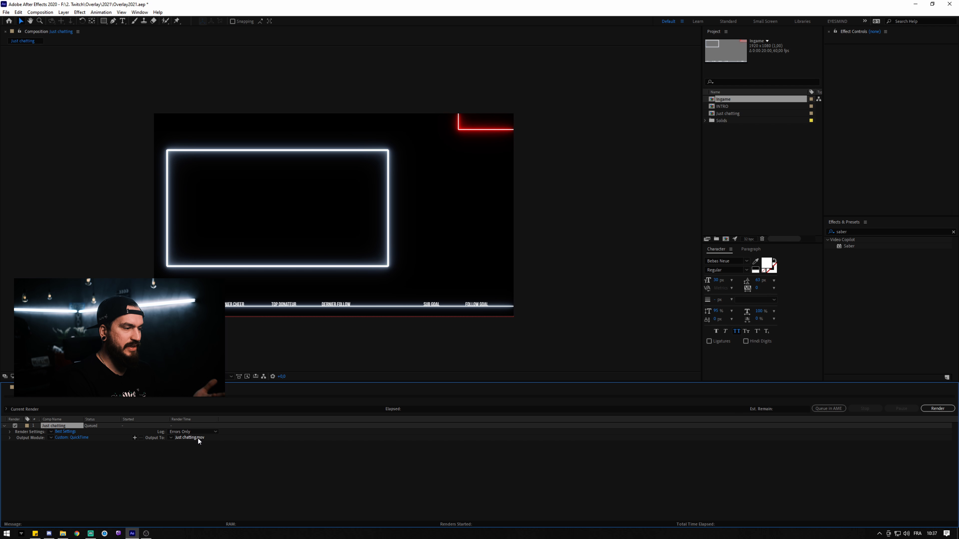